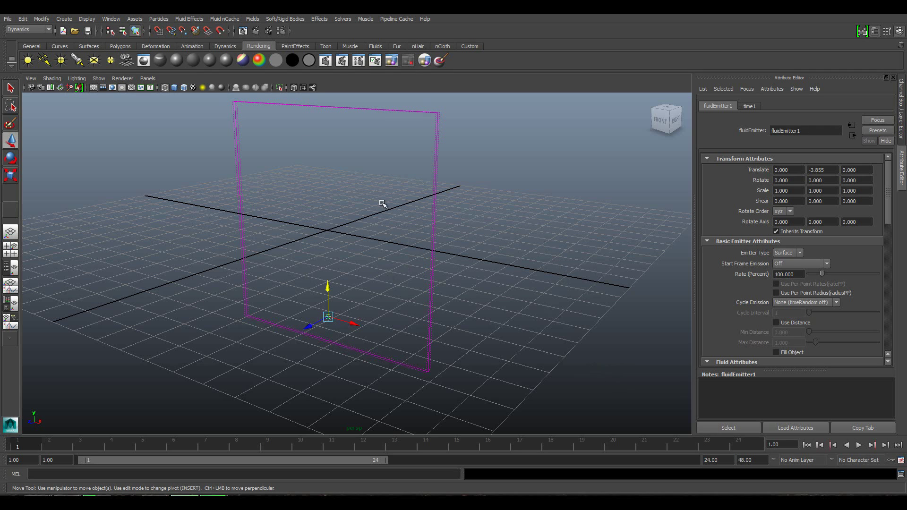
Step: Reselect fluidEmitter1 and show its Emitter Type choices under Basic Emitter Attributes
{"action": "left_click", "coordinate": [334, 253]}
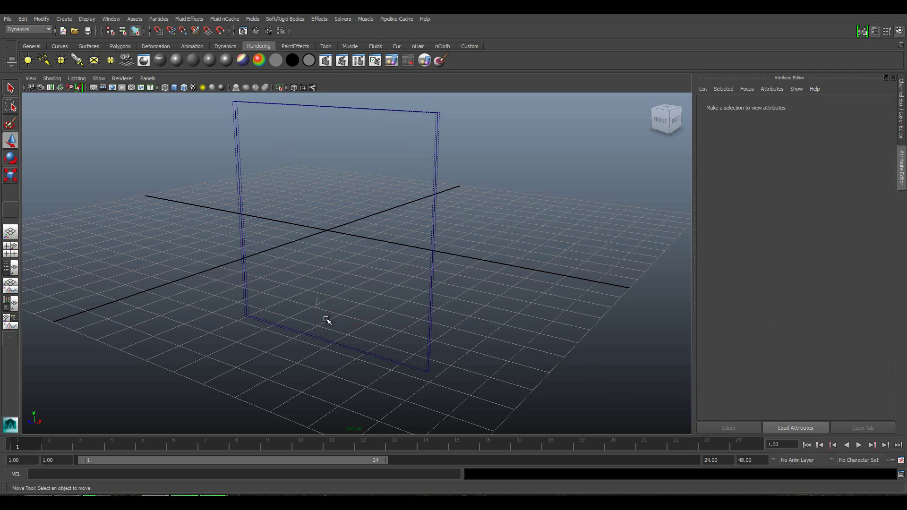
{"action": "left_click", "coordinate": [337, 330]}
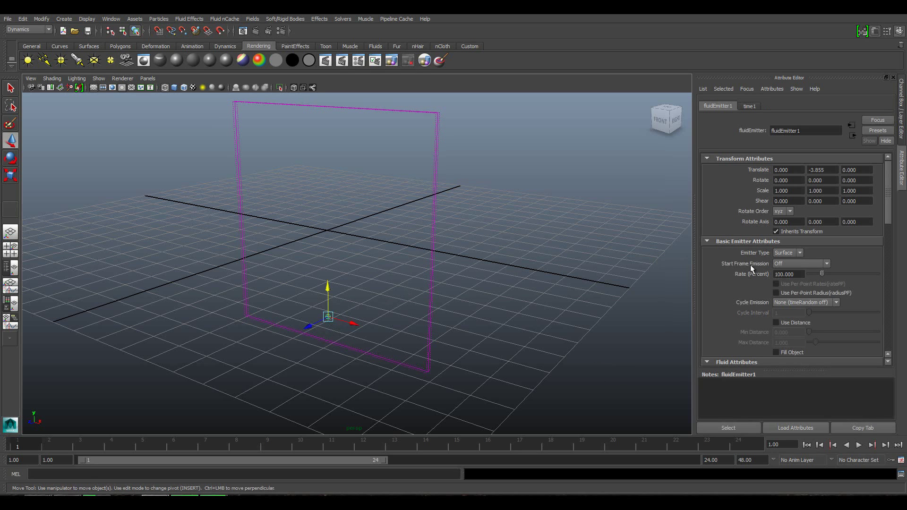
{"action": "mouse_move", "coordinate": [885, 174]}
{"action": "left_mouse_down"}
{"action": "mouse_move", "coordinate": [868, 255]}
{"action": "mouse_move", "coordinate": [874, 165]}
{"action": "left_mouse_up"}
{"action": "scroll", "coordinate": [765, 218], "scroll_direction": "down", "scroll_amount": 1}
{"action": "scroll", "coordinate": [765, 218], "scroll_direction": "down", "scroll_amount": 1}
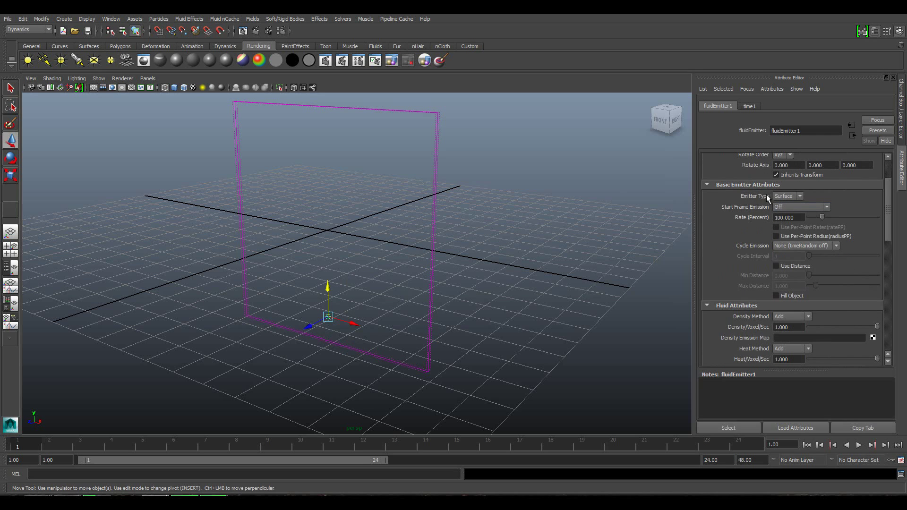
{"action": "left_click", "coordinate": [786, 196]}
Step: Make the emitter Omni and set the playback end time to 600 frames
{"action": "left_click", "coordinate": [791, 204]}
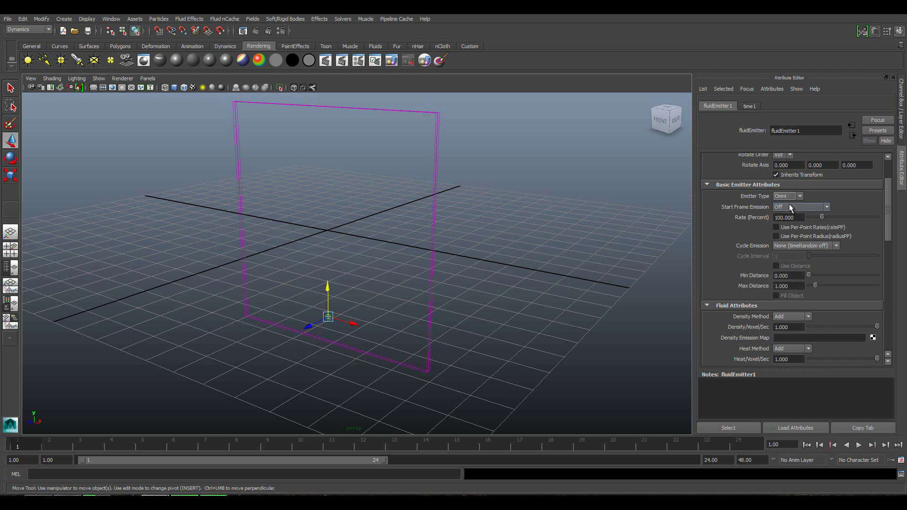
{"action": "double_click", "coordinate": [718, 460]}
{"action": "type", "text": "600"}
{"action": "key", "text": "Return"}
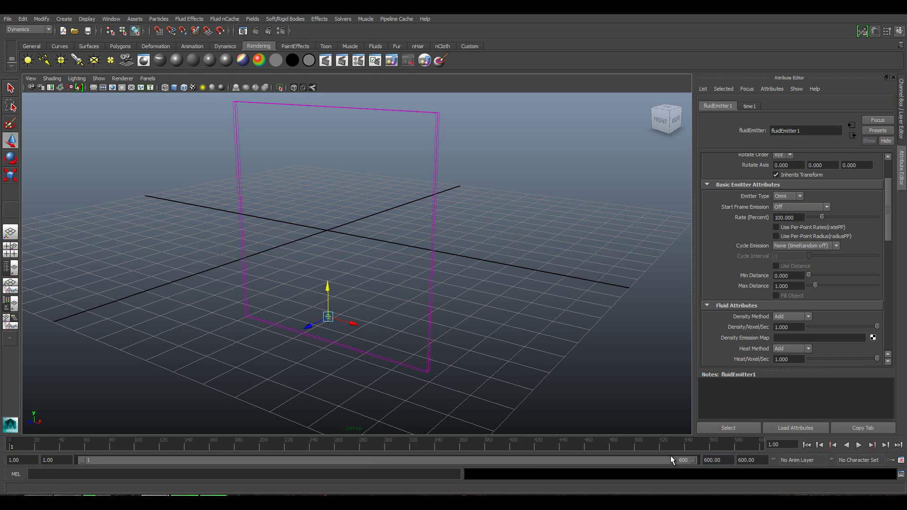
Step: Preview the simulation, then deselect everything and switch to smooth shading with 5
{"action": "left_click", "coordinate": [857, 445]}
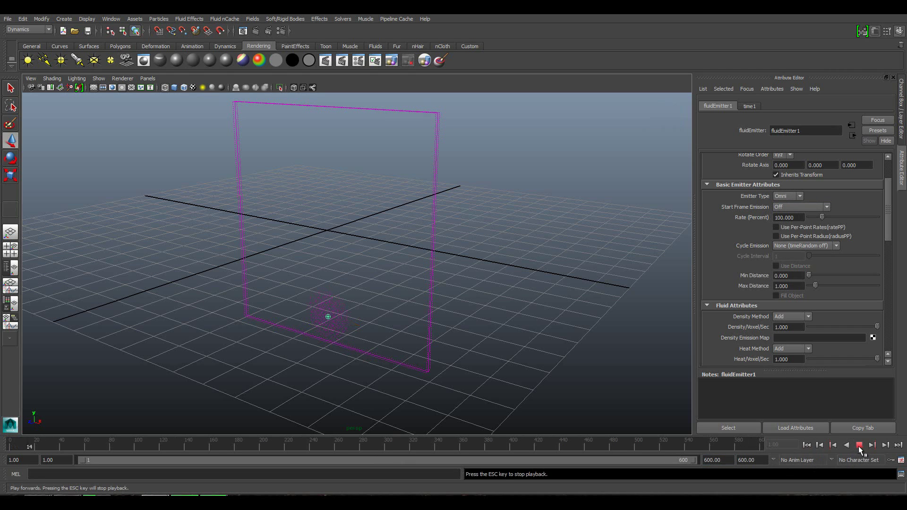
{"action": "left_click", "coordinate": [858, 446]}
{"action": "left_click", "coordinate": [554, 332]}
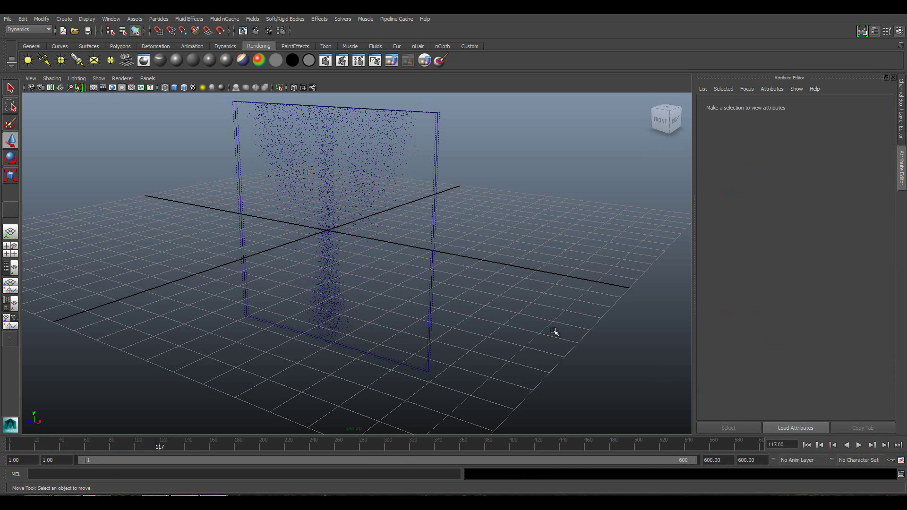
{"action": "key", "text": "5"}
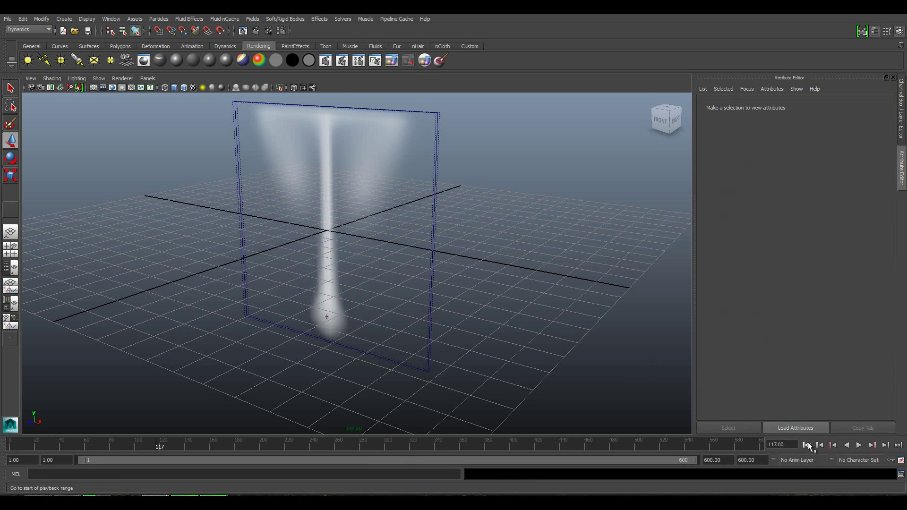
Step: Replay the rising plume from the start with the container selected, then rewind to frame 1
{"action": "left_click", "coordinate": [807, 444]}
{"action": "left_click", "coordinate": [858, 444]}
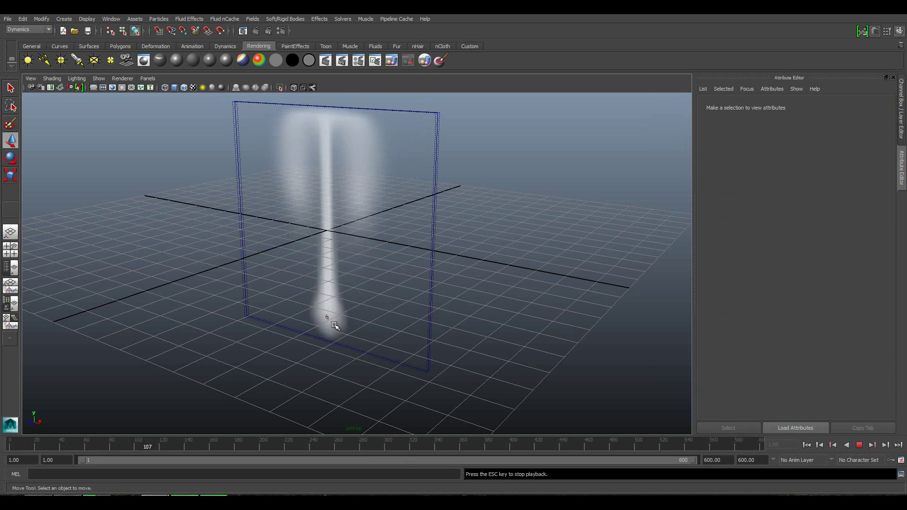
{"action": "left_click", "coordinate": [316, 301]}
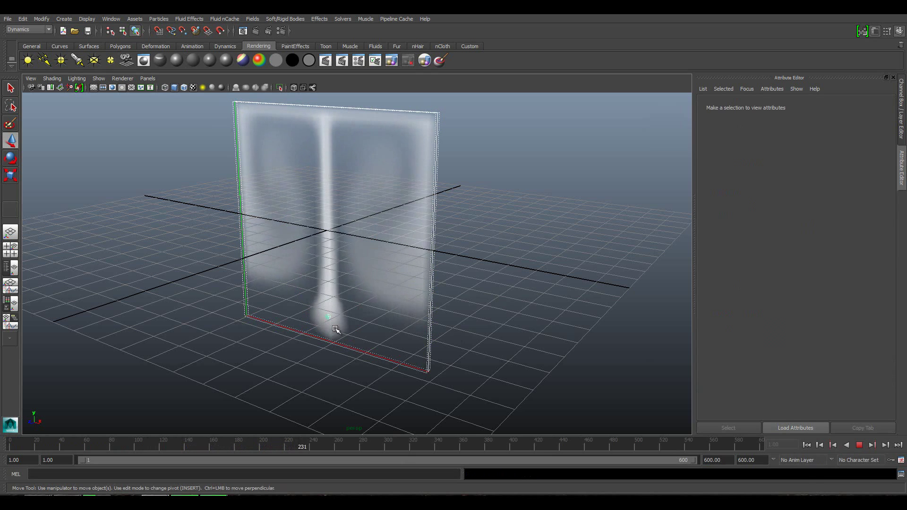
{"action": "left_click_drag", "start_coordinate": [326, 315], "coordinate": [358, 287]}
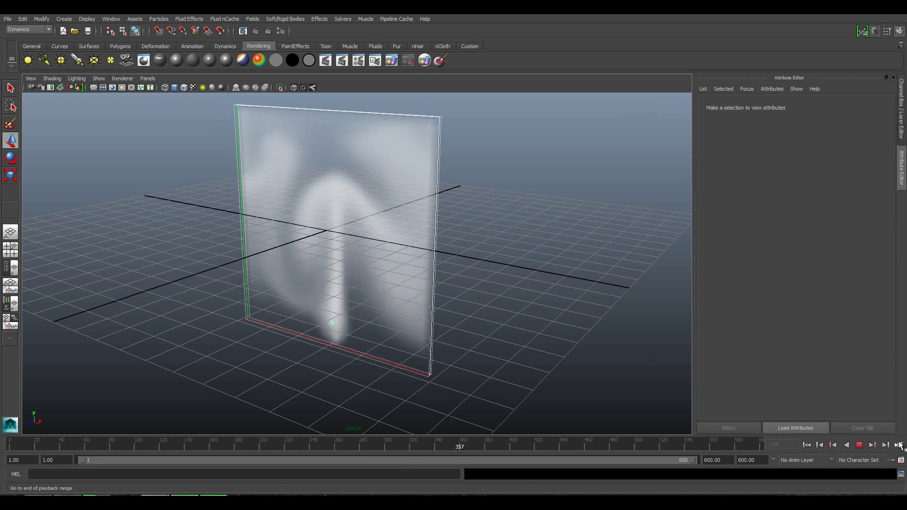
{"action": "left_click", "coordinate": [858, 445]}
{"action": "left_click", "coordinate": [807, 444]}
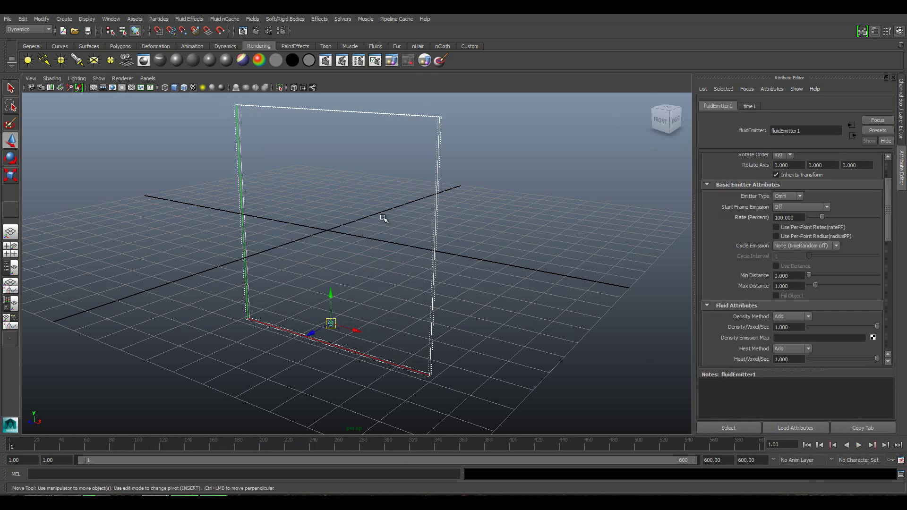
Step: Switch the emitter to Surface, play the simulation, and rewind to frame 1
{"action": "left_click", "coordinate": [795, 196]}
{"action": "left_click", "coordinate": [789, 211]}
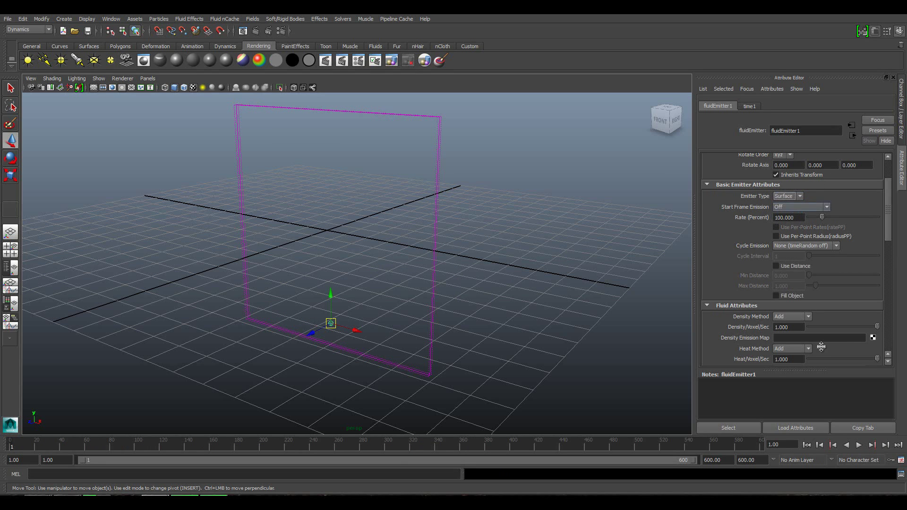
{"action": "left_click", "coordinate": [857, 445]}
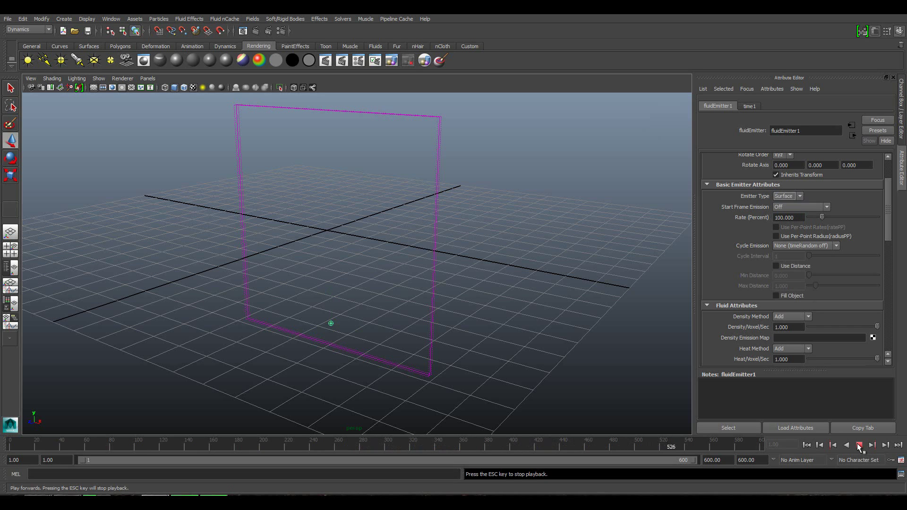
{"action": "left_click", "coordinate": [859, 445]}
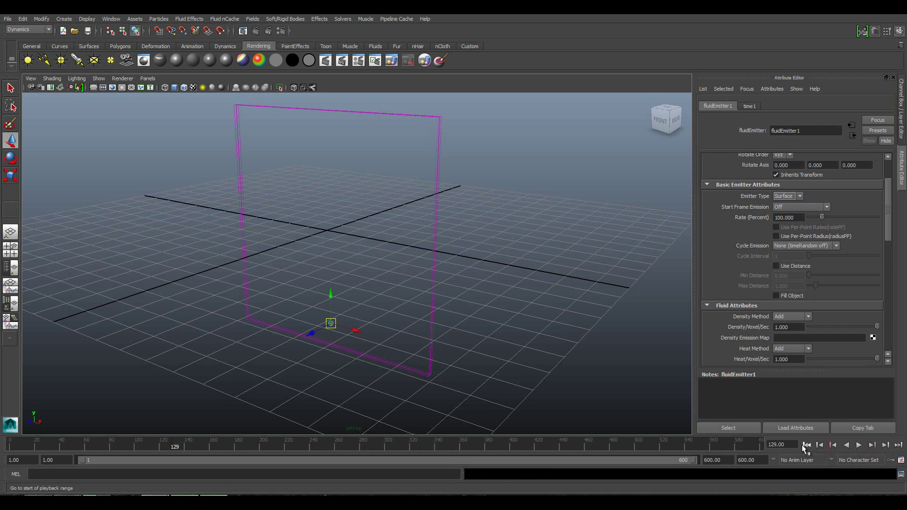
{"action": "left_click", "coordinate": [806, 445]}
Step: Set the emitter back to Omni, replay to frame 134, and expand Start Frame Emission options
{"action": "left_click", "coordinate": [795, 195]}
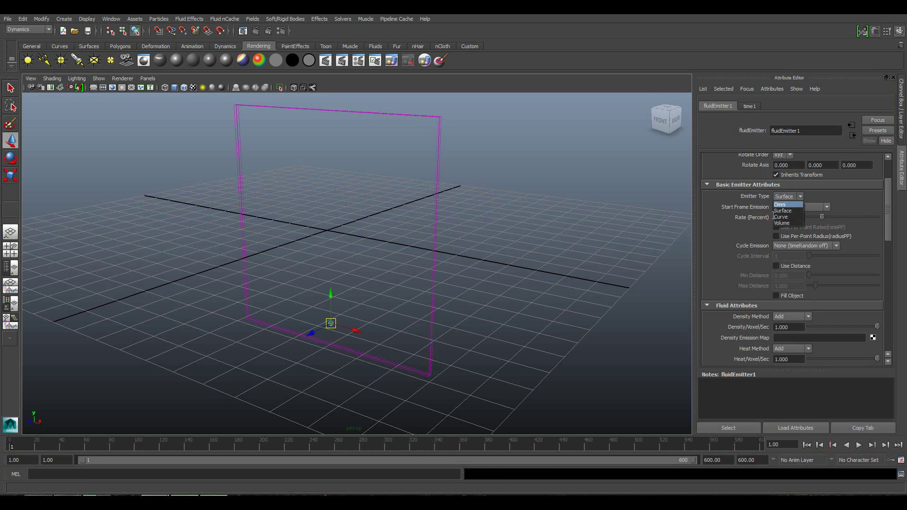
{"action": "left_click", "coordinate": [789, 205]}
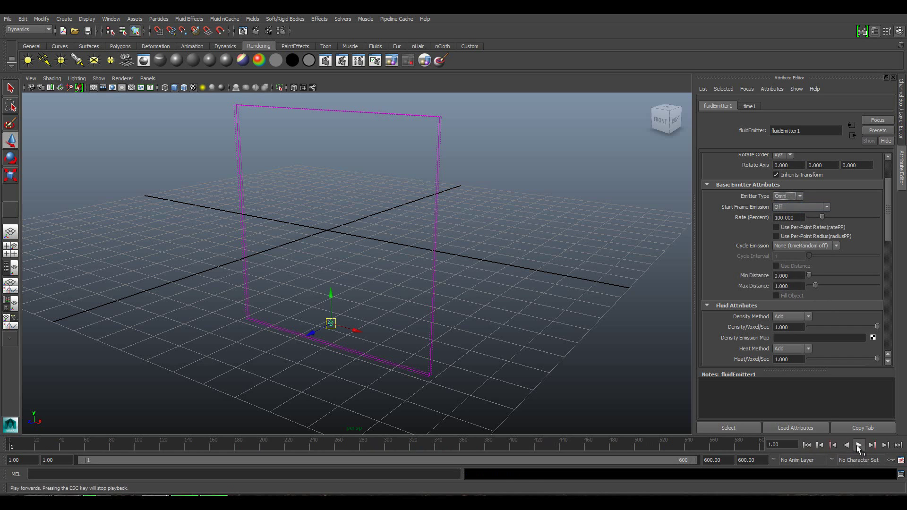
{"action": "left_click", "coordinate": [858, 445]}
{"action": "left_click", "coordinate": [857, 445]}
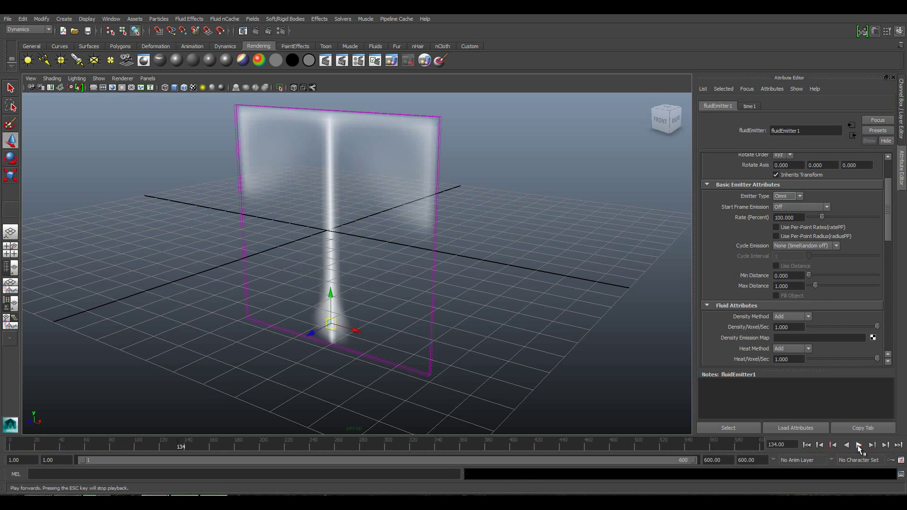
{"action": "left_click", "coordinate": [791, 207]}
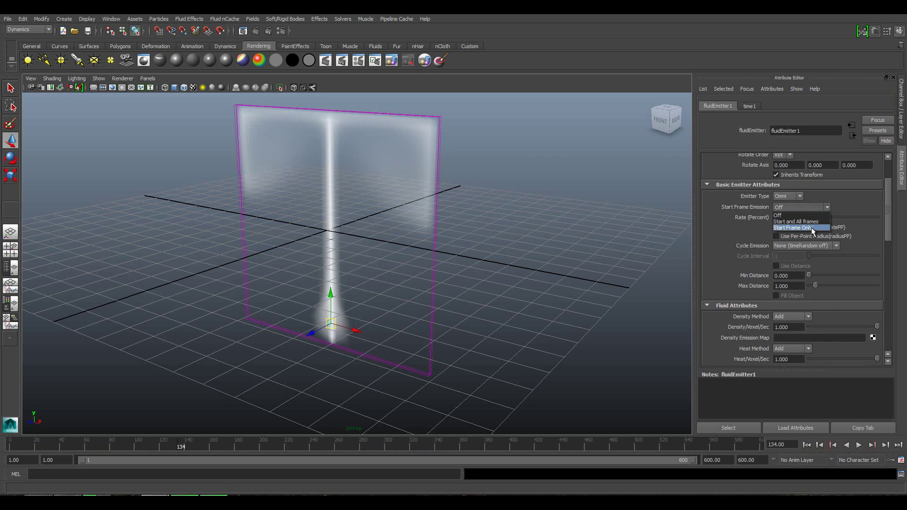
{"action": "left_click", "coordinate": [812, 228]}
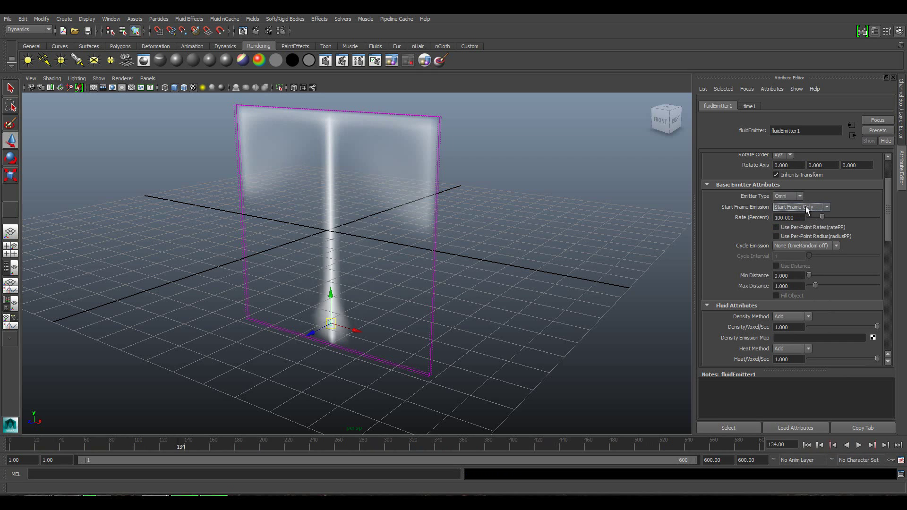
{"action": "left_click", "coordinate": [803, 206]}
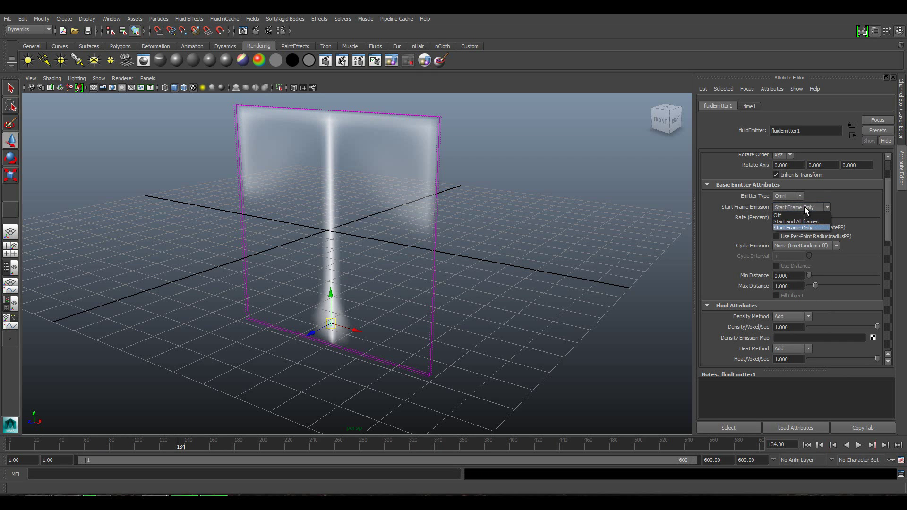
{"action": "left_click", "coordinate": [804, 213]}
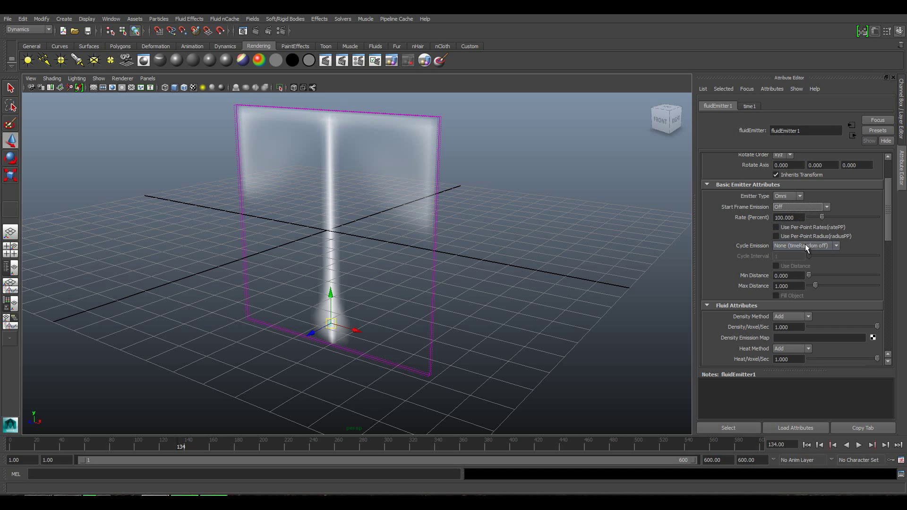
{"action": "scroll", "coordinate": [803, 247], "scroll_direction": "down", "scroll_amount": 2}
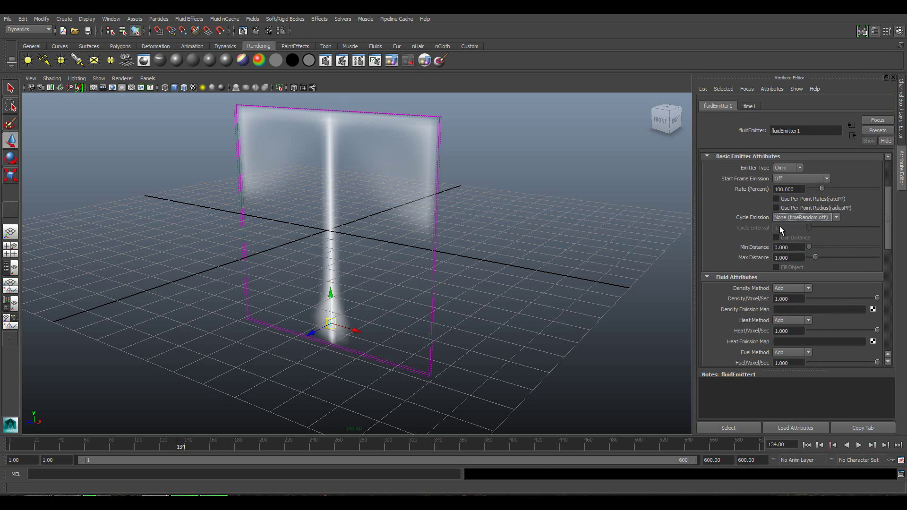
{"action": "left_click", "coordinate": [802, 217]}
Step: Set Min Distance to 1.517, replay to frame 42, and orbit and pan toward the hollow arch
{"action": "left_click_drag", "start_coordinate": [809, 246], "coordinate": [818, 246]}
{"action": "left_click", "coordinate": [807, 445]}
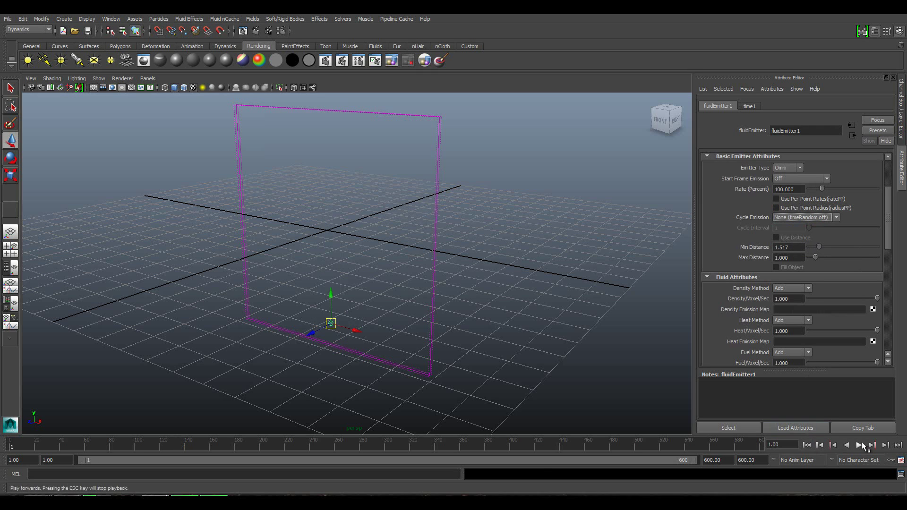
{"action": "left_click", "coordinate": [859, 445]}
{"action": "left_click", "coordinate": [859, 445]}
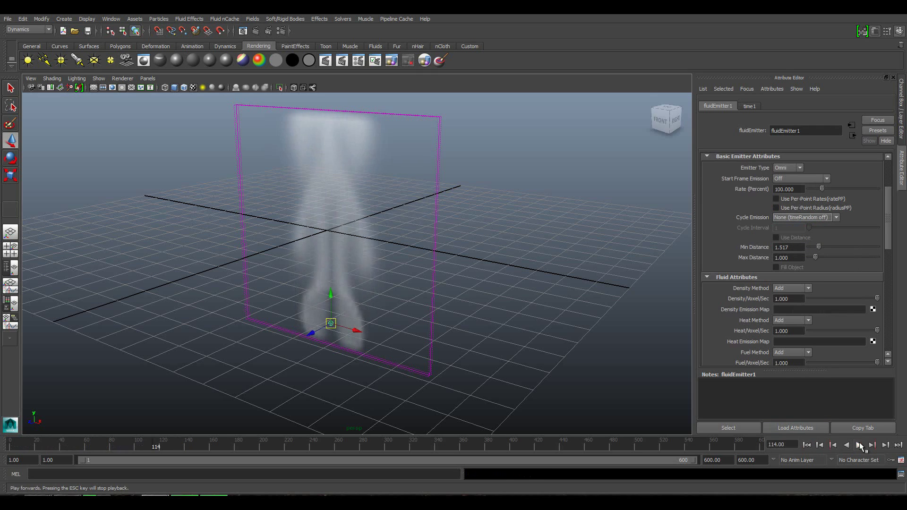
{"action": "left_click", "coordinate": [806, 444]}
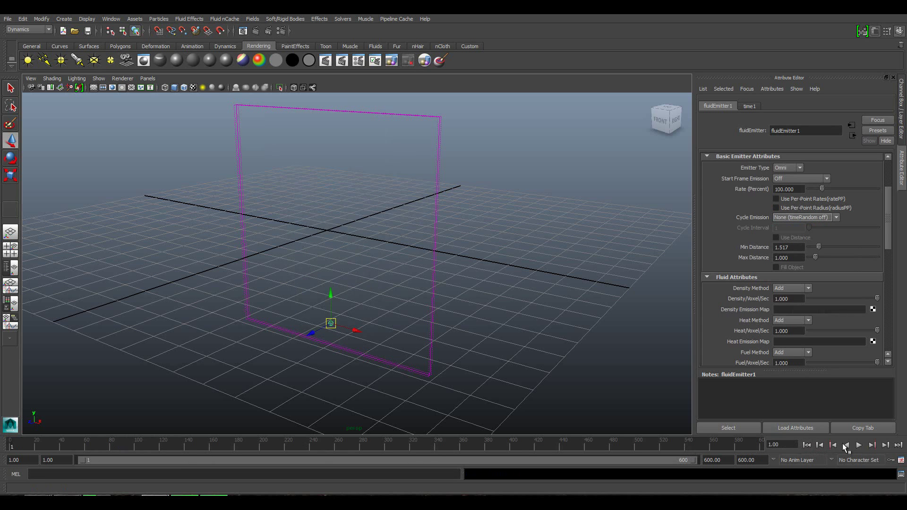
{"action": "left_click", "coordinate": [859, 446]}
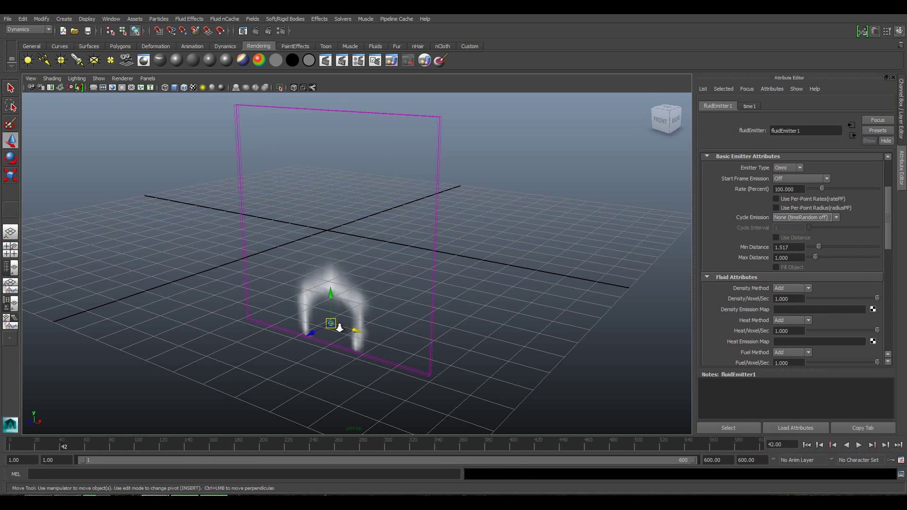
{"action": "left_click_drag", "start_coordinate": [334, 324], "coordinate": [345, 335], "text": "alt"}
{"action": "right_click_drag", "start_coordinate": [345, 334], "coordinate": [398, 288], "text": "alt"}
{"action": "middle_click_drag", "start_coordinate": [398, 288], "coordinate": [425, 263], "text": "alt"}
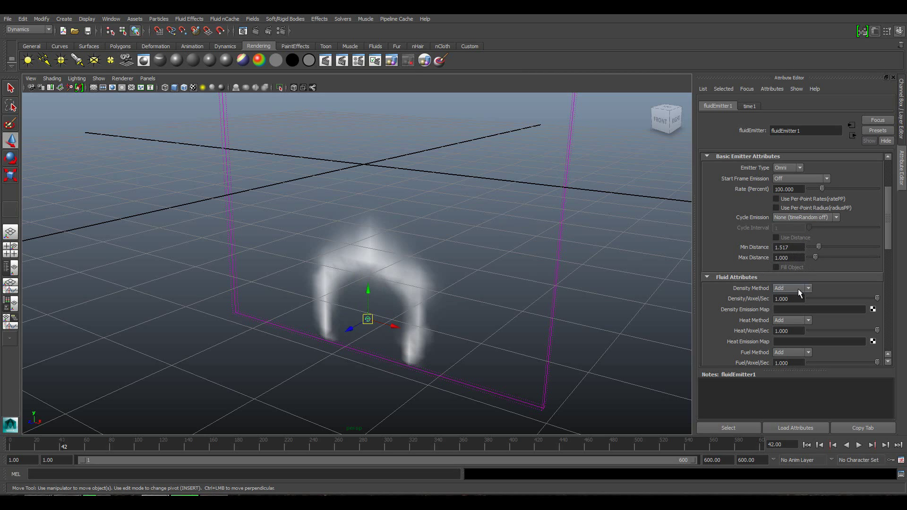
Step: Replay the simulation from frame 1 and stop at frame 402 to inspect the white smoke
{"action": "scroll", "coordinate": [798, 291], "scroll_direction": "down", "scroll_amount": 2}
{"action": "scroll", "coordinate": [798, 289], "scroll_direction": "down", "scroll_amount": 2}
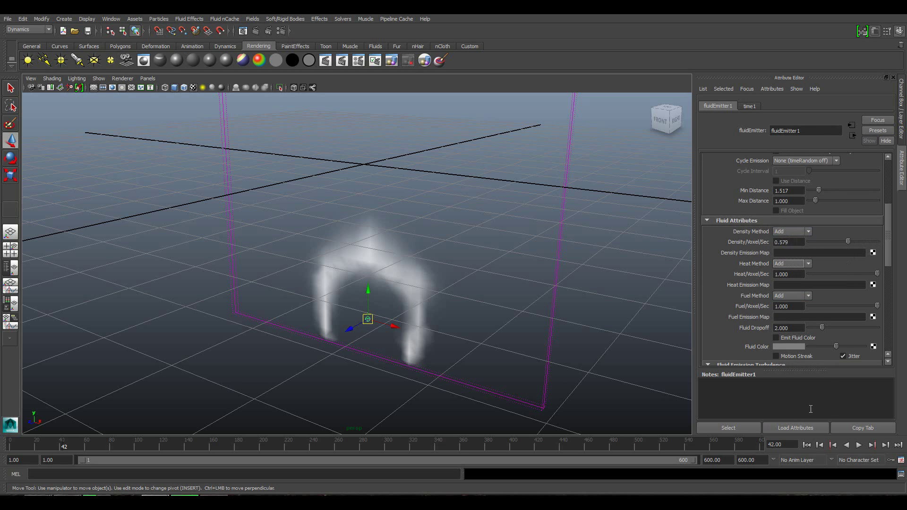
{"action": "left_click", "coordinate": [806, 445]}
{"action": "left_click", "coordinate": [859, 445]}
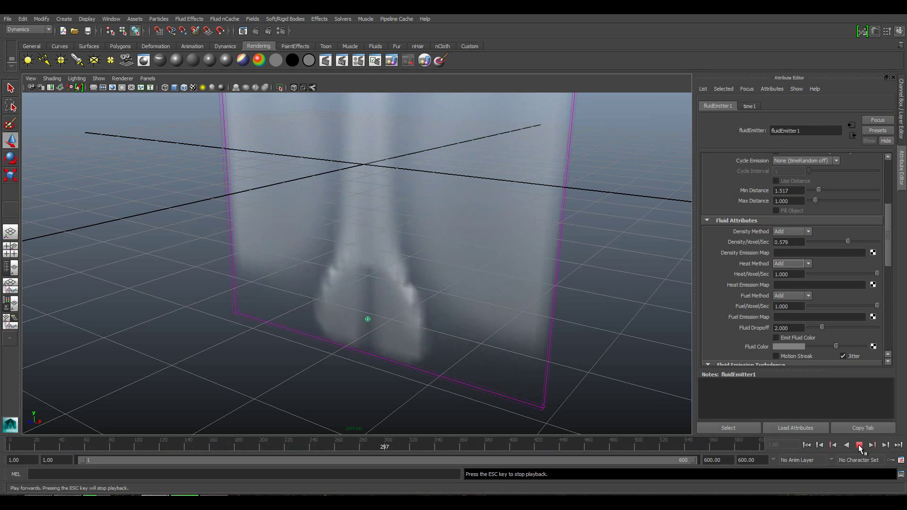
{"action": "left_click", "coordinate": [857, 444]}
{"action": "scroll", "coordinate": [740, 247], "scroll_direction": "down", "scroll_amount": 2}
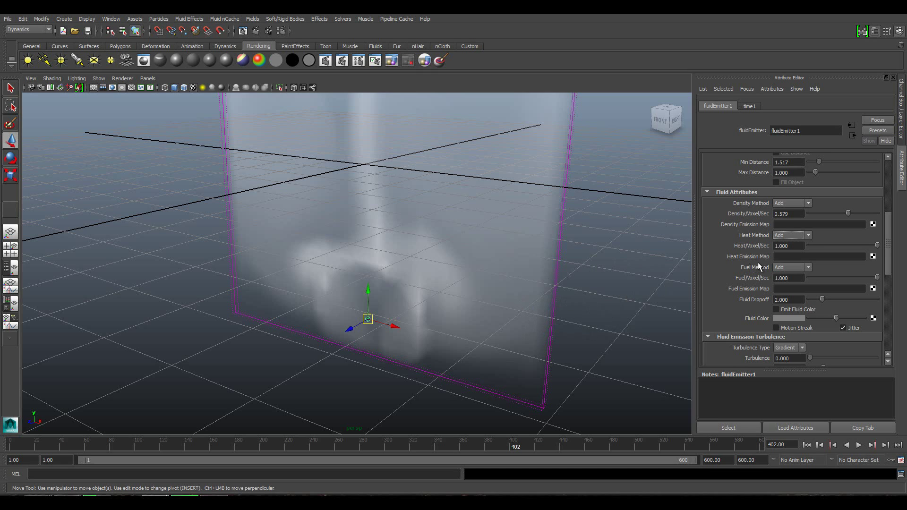
{"action": "scroll", "coordinate": [764, 266], "scroll_direction": "down", "scroll_amount": 2}
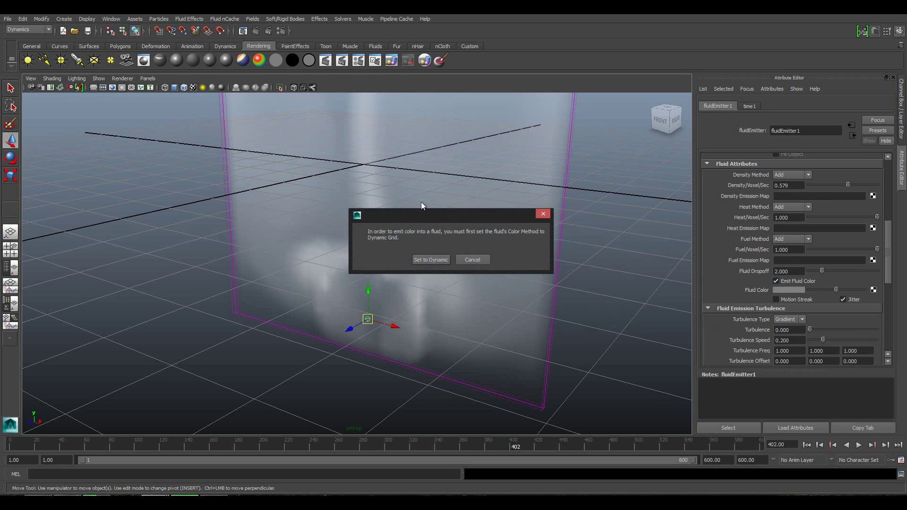
Step: Switch the fluid's colour method to Dynamic Grid and make the Fluid Color green
{"action": "left_click_drag", "start_coordinate": [433, 216], "coordinate": [519, 222]}
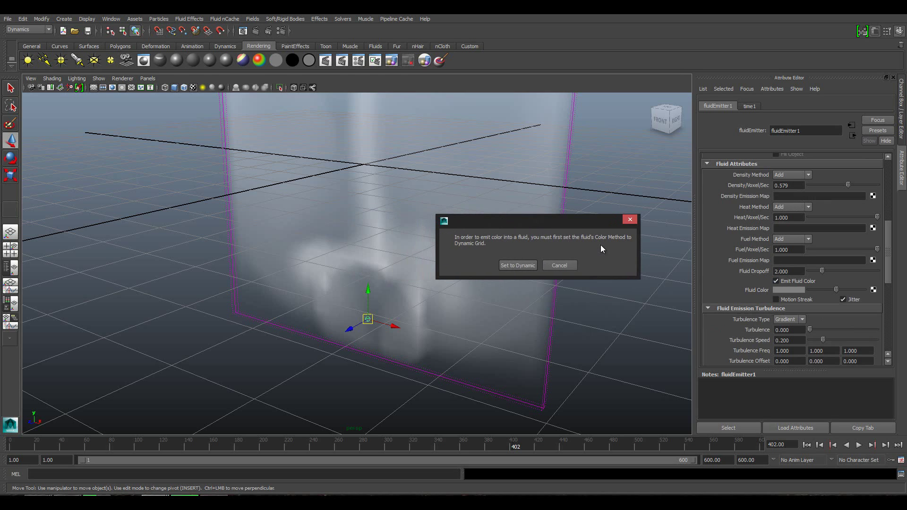
{"action": "left_click", "coordinate": [519, 267]}
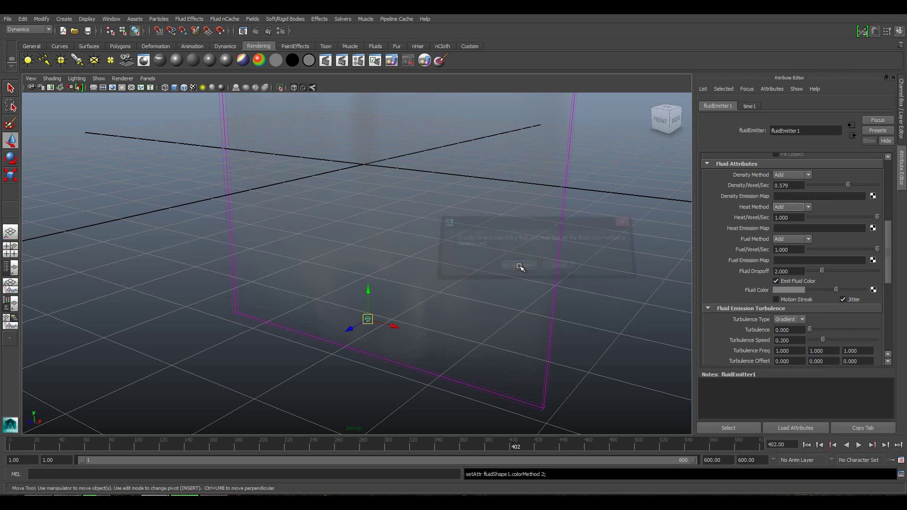
{"action": "left_click", "coordinate": [788, 290]}
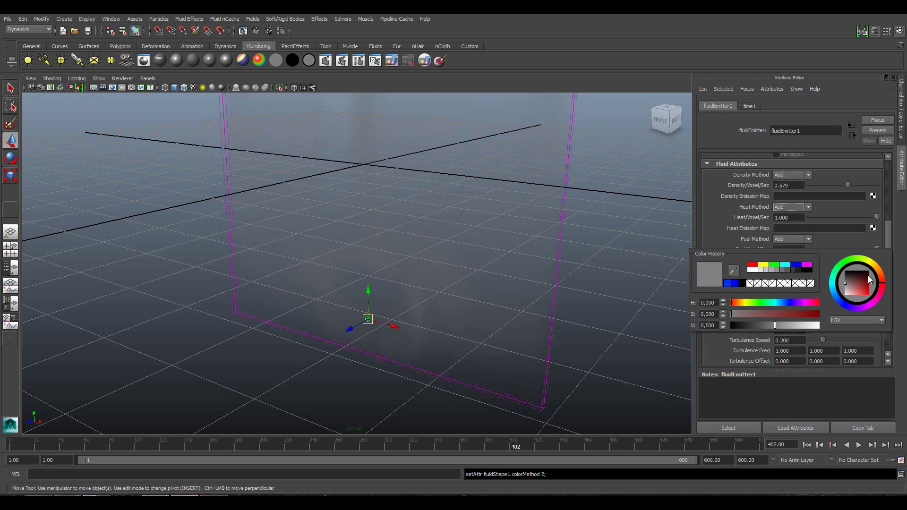
{"action": "mouse_move", "coordinate": [883, 280]}
{"action": "left_mouse_down"}
{"action": "mouse_move", "coordinate": [849, 261]}
{"action": "mouse_move", "coordinate": [858, 285]}
{"action": "left_mouse_up"}
Step: Replay the simulation from the start to check the green smoke
{"action": "left_click", "coordinate": [806, 444]}
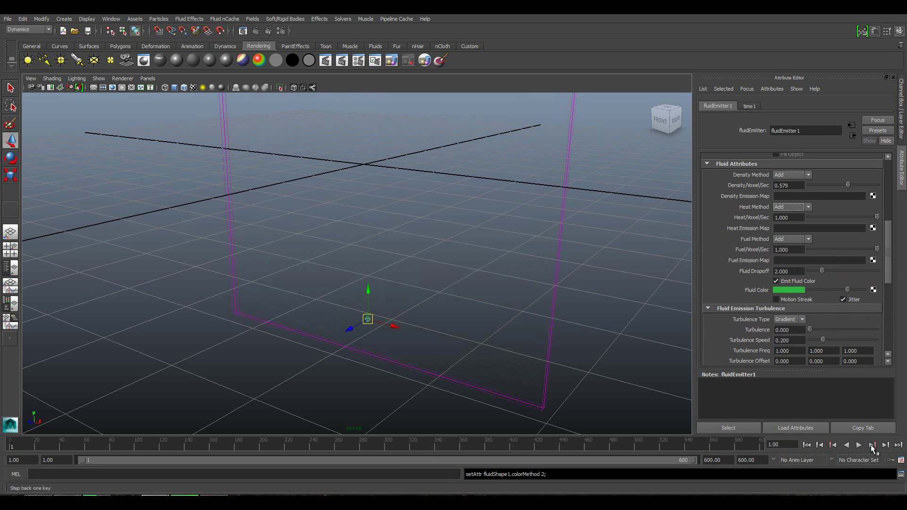
{"action": "left_click", "coordinate": [858, 445]}
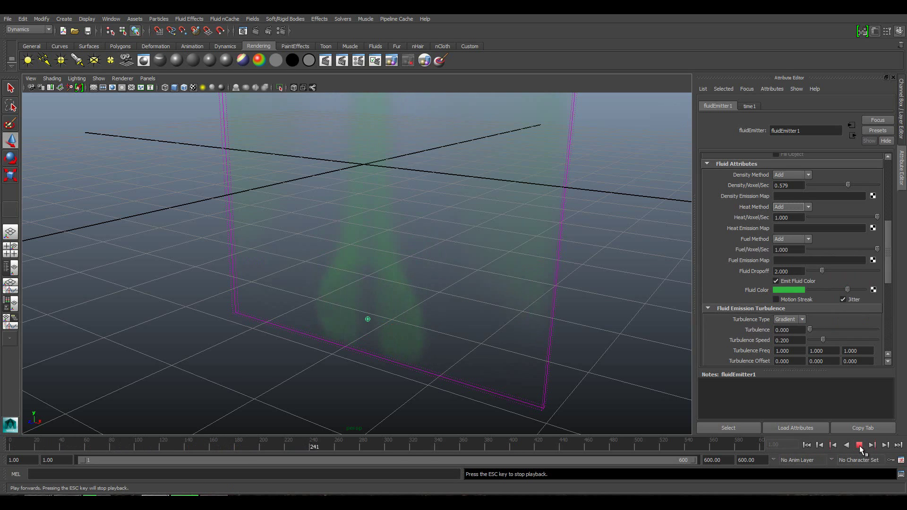
{"action": "left_click", "coordinate": [860, 446]}
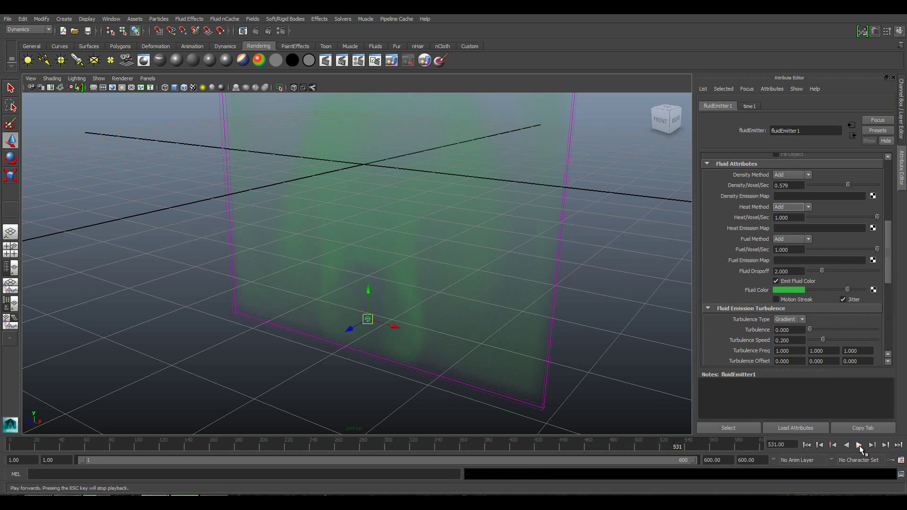
{"action": "scroll", "coordinate": [797, 325], "scroll_direction": "down", "scroll_amount": 3}
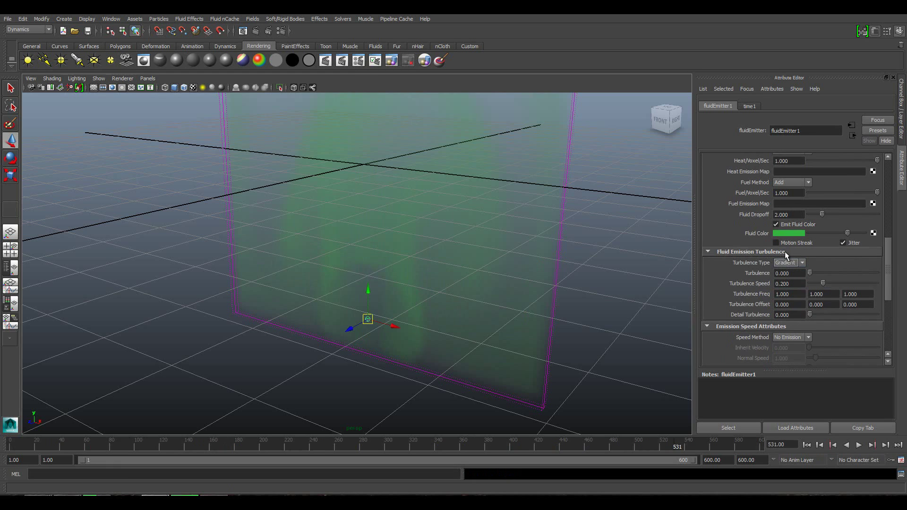
Step: Set Turbulence Type to Random and Turbulence to 4.397, then replay while orbiting the view
{"action": "left_click", "coordinate": [789, 277]}
{"action": "left_click", "coordinate": [859, 445]}
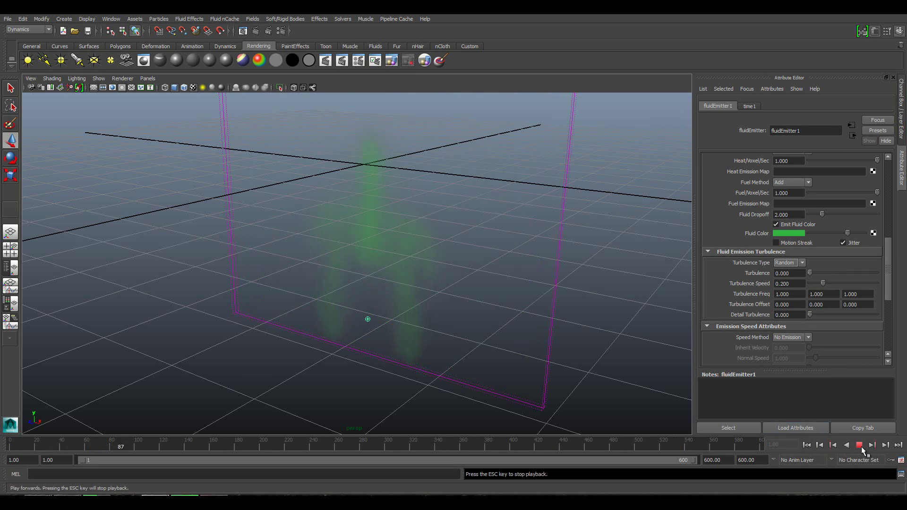
{"action": "left_click", "coordinate": [860, 446]}
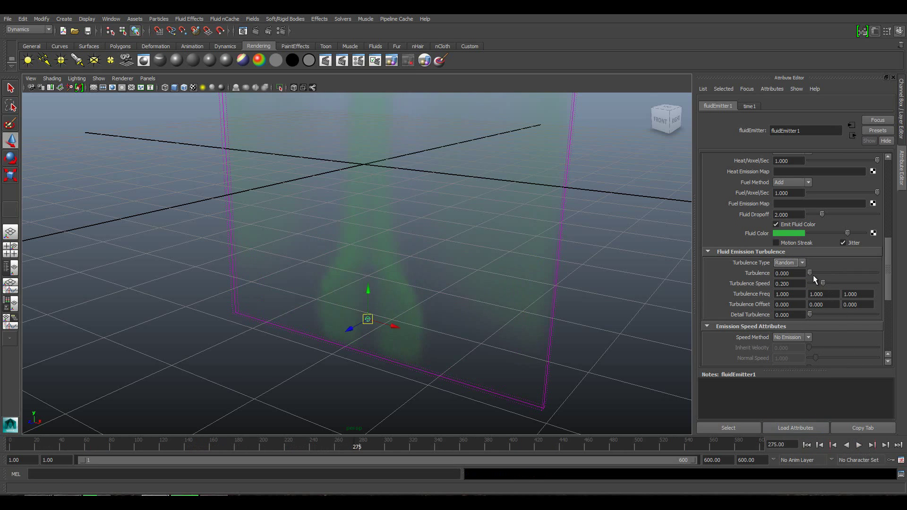
{"action": "left_click_drag", "start_coordinate": [810, 273], "coordinate": [838, 273]}
{"action": "left_click", "coordinate": [806, 444]}
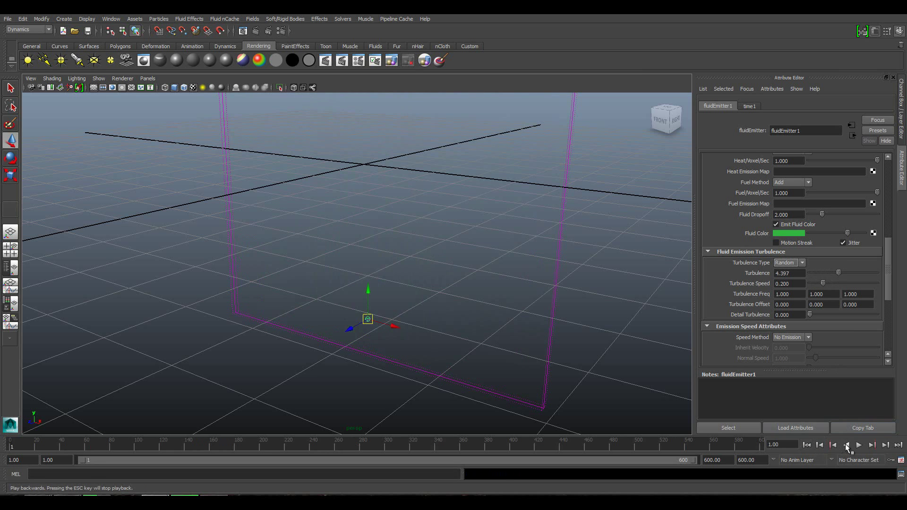
{"action": "left_click", "coordinate": [859, 445]}
{"action": "left_click_drag", "start_coordinate": [425, 283], "coordinate": [458, 306], "text": "alt"}
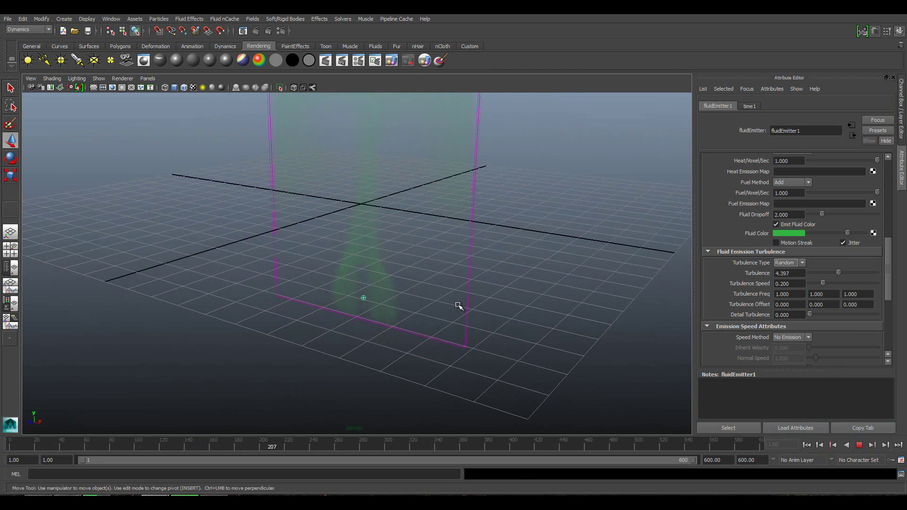
{"action": "mouse_move", "coordinate": [455, 300]}
{"action": "middle_mouse_down", "text": "alt"}
{"action": "mouse_move", "coordinate": [429, 311]}
{"action": "mouse_move", "coordinate": [435, 340]}
{"action": "middle_mouse_up", "text": "alt"}
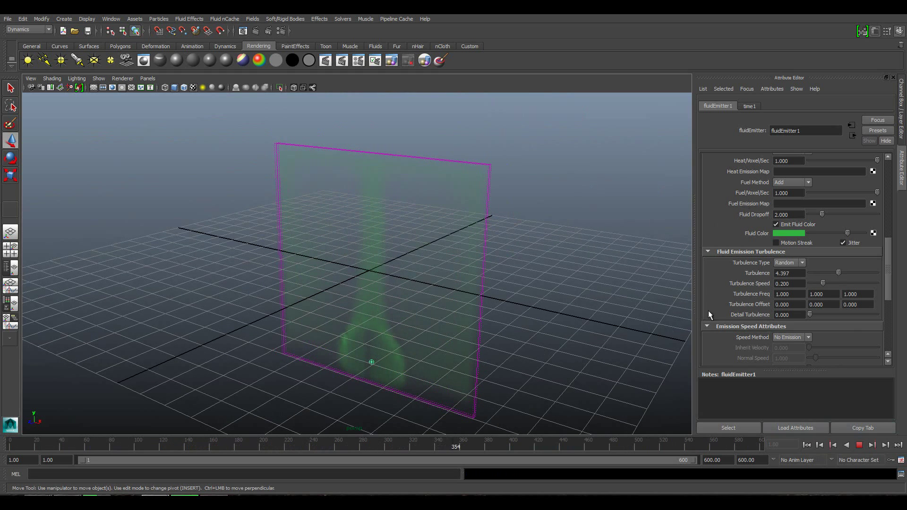
Step: Set Speed Method to Add with Inherit Velocity 0.455 and Directional Speed 3.586
{"action": "left_click", "coordinate": [858, 445]}
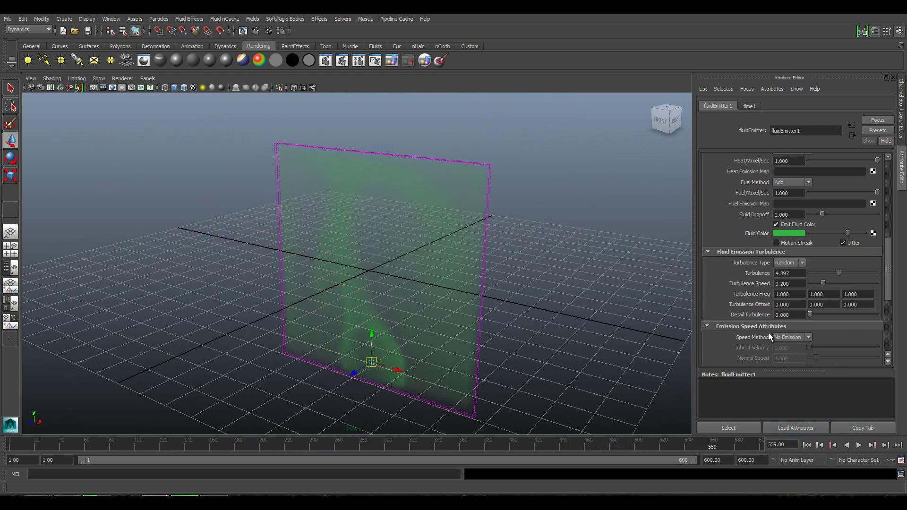
{"action": "scroll", "coordinate": [769, 332], "scroll_direction": "down", "scroll_amount": 1}
{"action": "scroll", "coordinate": [755, 326], "scroll_direction": "down", "scroll_amount": 1}
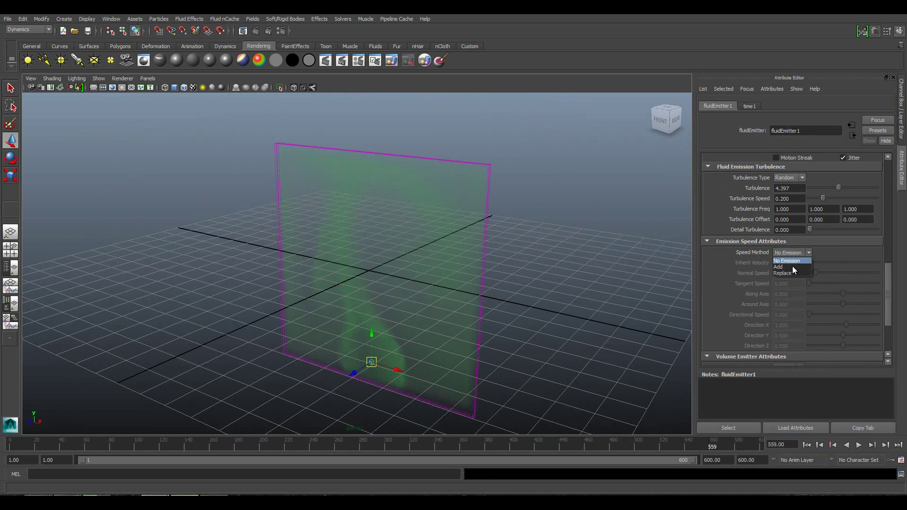
{"action": "left_click", "coordinate": [791, 267]}
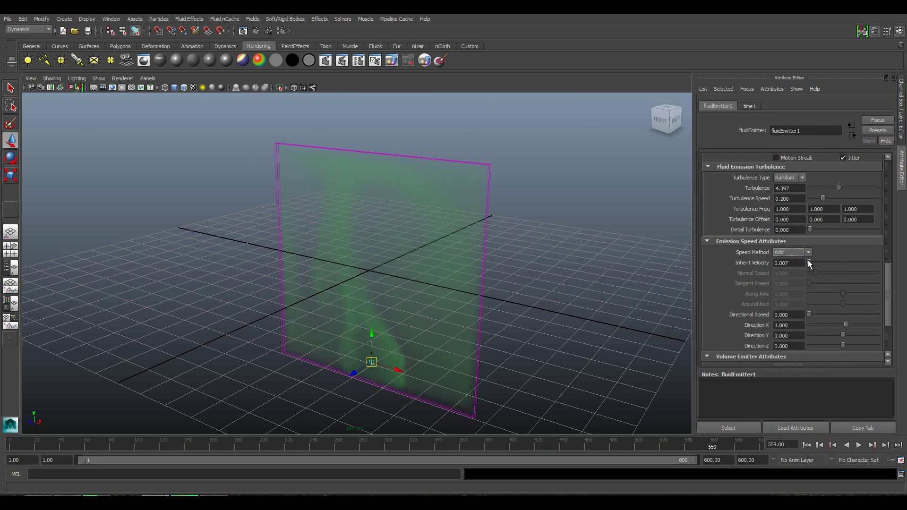
{"action": "left_click_drag", "start_coordinate": [807, 262], "coordinate": [837, 267]}
{"action": "scroll", "coordinate": [825, 290], "scroll_direction": "down", "scroll_amount": 2}
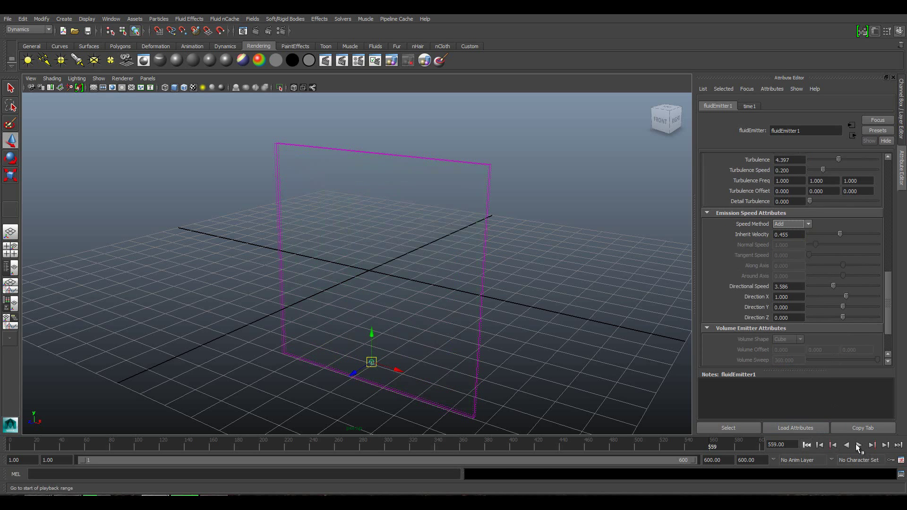
Step: Replay the simulation with the new emission speed, stopping it at frame 185 with Esc
{"action": "left_click", "coordinate": [859, 446]}
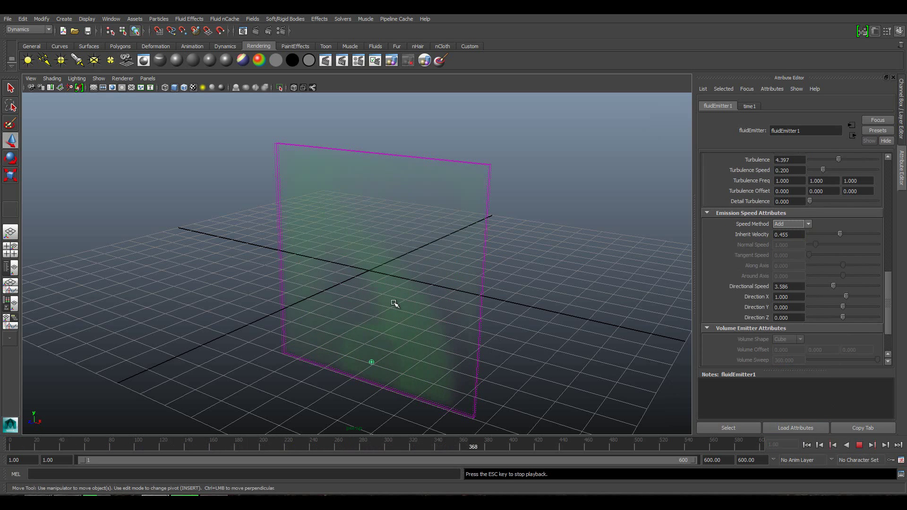
{"action": "scroll", "coordinate": [755, 295], "scroll_direction": "down", "scroll_amount": 3}
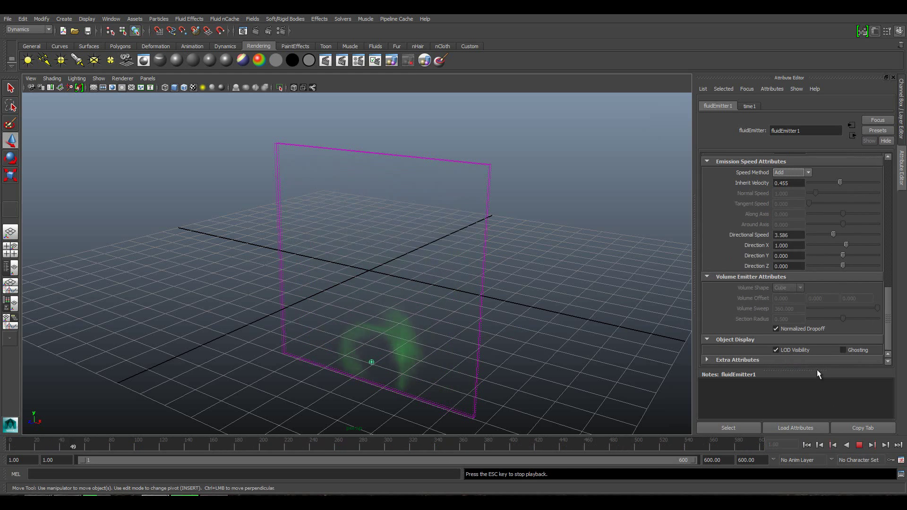
{"action": "key", "text": "Escape"}
{"action": "scroll", "coordinate": [798, 292], "scroll_direction": "up", "scroll_amount": 3}
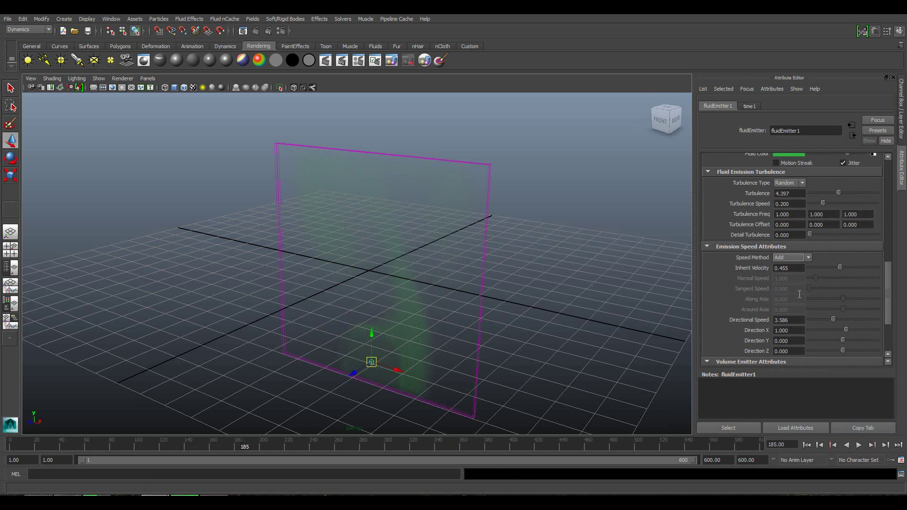
{"action": "scroll", "coordinate": [797, 292], "scroll_direction": "up", "scroll_amount": 3}
{"action": "scroll", "coordinate": [798, 290], "scroll_direction": "up", "scroll_amount": 2}
{"action": "scroll", "coordinate": [796, 289], "scroll_direction": "up", "scroll_amount": 2}
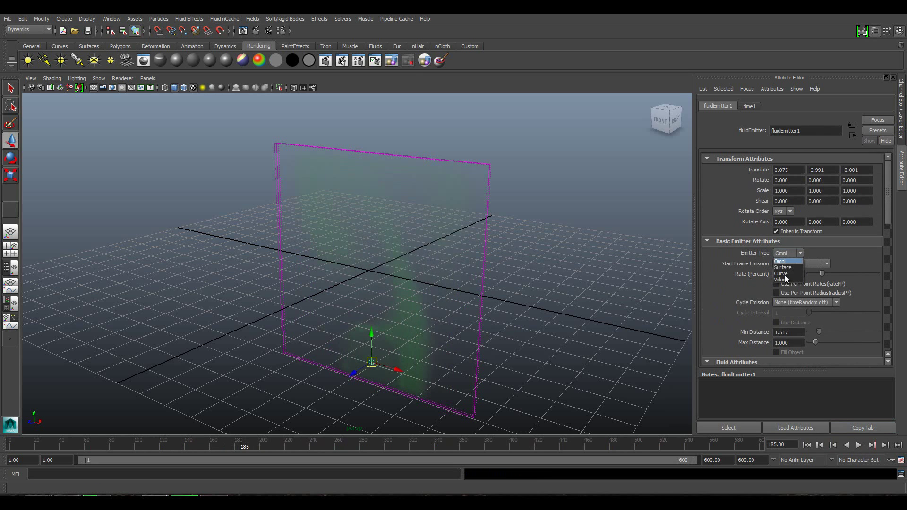
Step: Change fluidEmitter1's Emitter Type to Volume and bring its Volume Emitter Attributes into view
{"action": "left_click", "coordinate": [784, 279]}
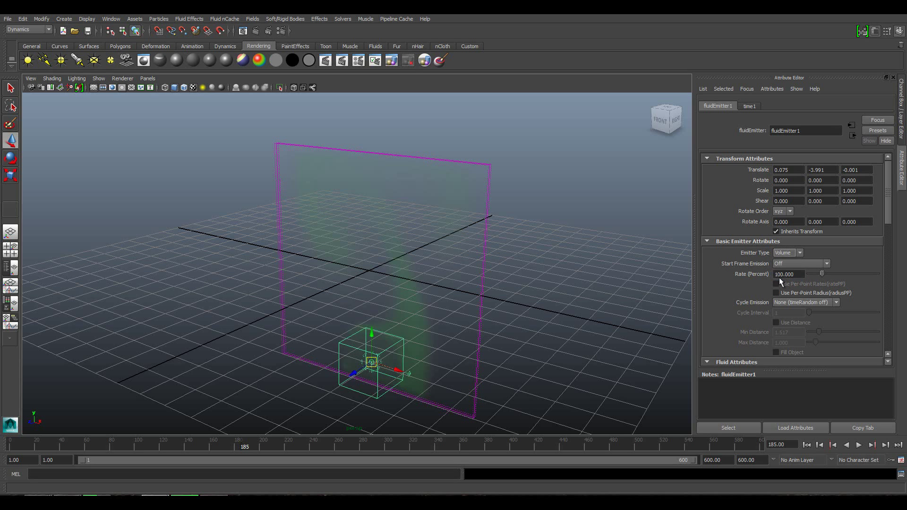
{"action": "scroll", "coordinate": [376, 364], "scroll_direction": "down", "scroll_amount": 5}
{"action": "scroll", "coordinate": [373, 349], "scroll_direction": "up", "scroll_amount": 5}
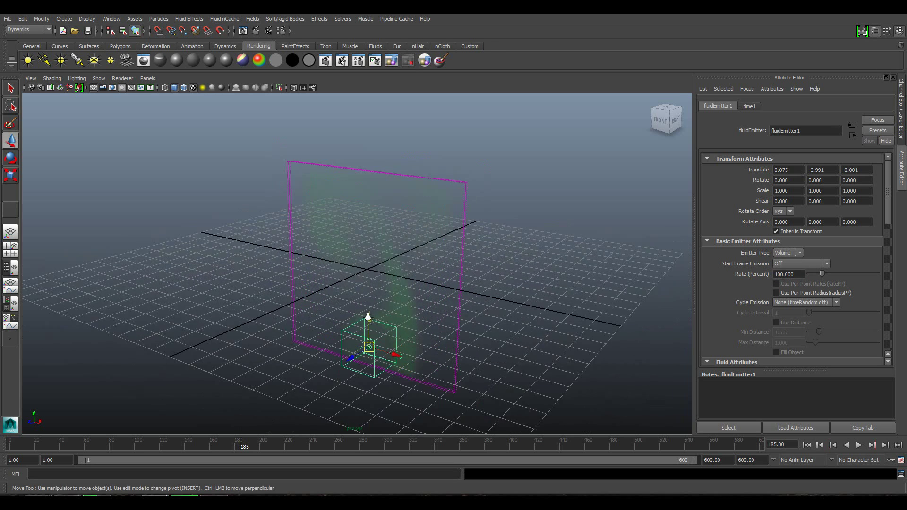
{"action": "scroll", "coordinate": [368, 315], "scroll_direction": "up", "scroll_amount": 2}
{"action": "scroll", "coordinate": [389, 330], "scroll_direction": "up", "scroll_amount": 3}
{"action": "scroll", "coordinate": [378, 218], "scroll_direction": "up", "scroll_amount": 2}
{"action": "scroll", "coordinate": [800, 251], "scroll_direction": "down", "scroll_amount": 2}
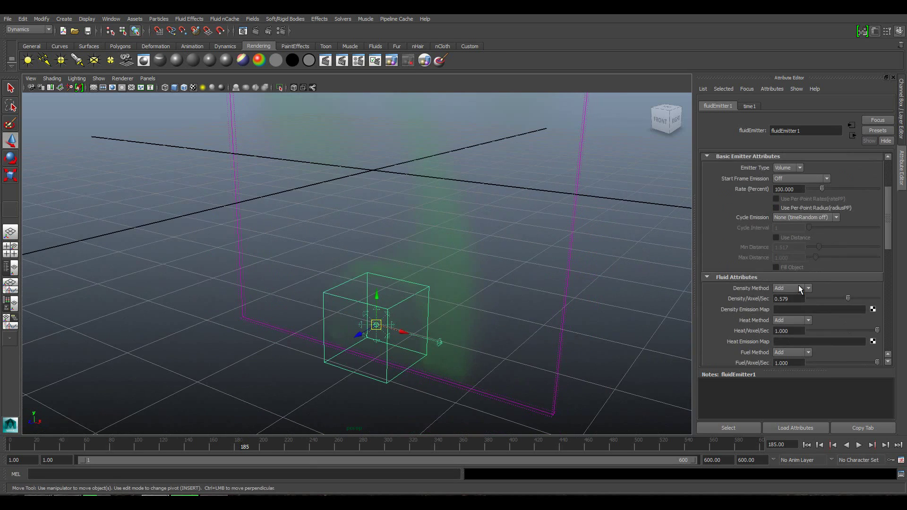
{"action": "scroll", "coordinate": [798, 288], "scroll_direction": "down", "scroll_amount": 2}
{"action": "scroll", "coordinate": [798, 288], "scroll_direction": "down", "scroll_amount": 2}
{"action": "scroll", "coordinate": [798, 288], "scroll_direction": "down", "scroll_amount": 2}
{"action": "scroll", "coordinate": [798, 288], "scroll_direction": "down", "scroll_amount": 2}
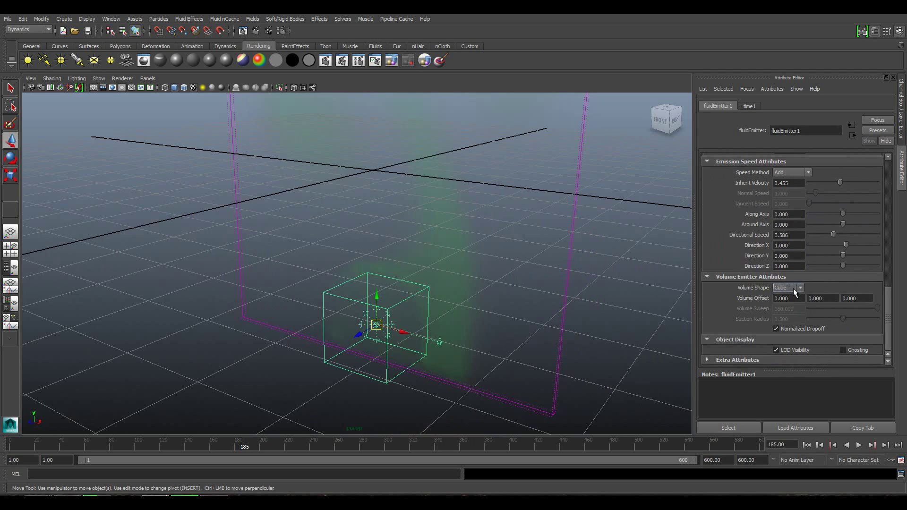
Step: Try Sphere, Cone and Torus as the Volume Shape, then settle on Cube
{"action": "left_click", "coordinate": [793, 286]}
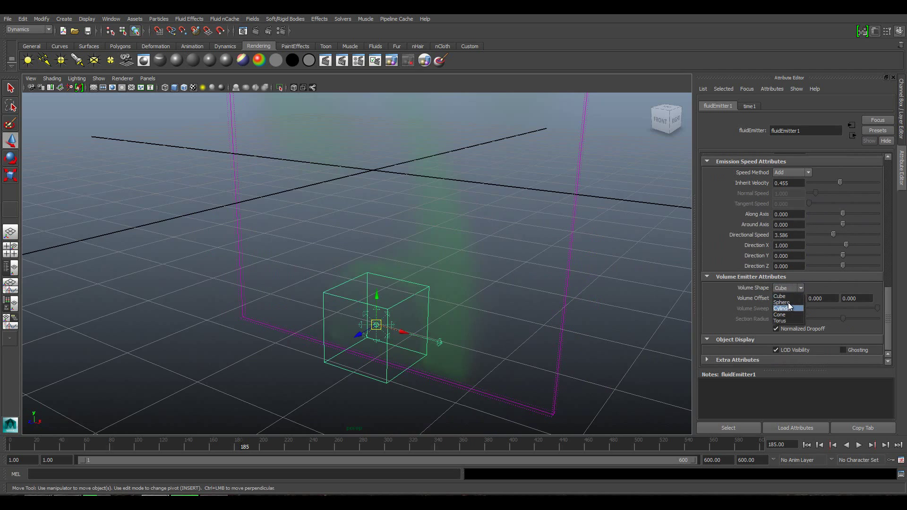
{"action": "left_click", "coordinate": [788, 302]}
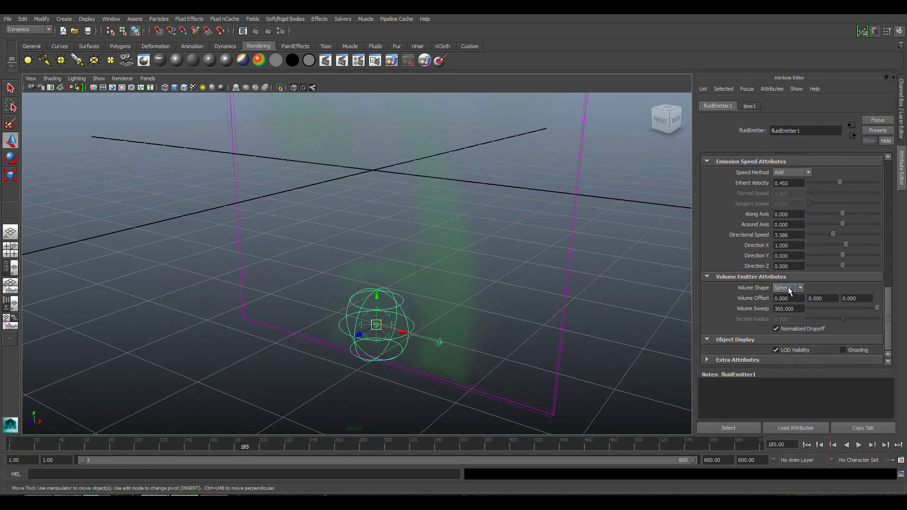
{"action": "left_click", "coordinate": [788, 289]}
{"action": "left_click", "coordinate": [789, 314]}
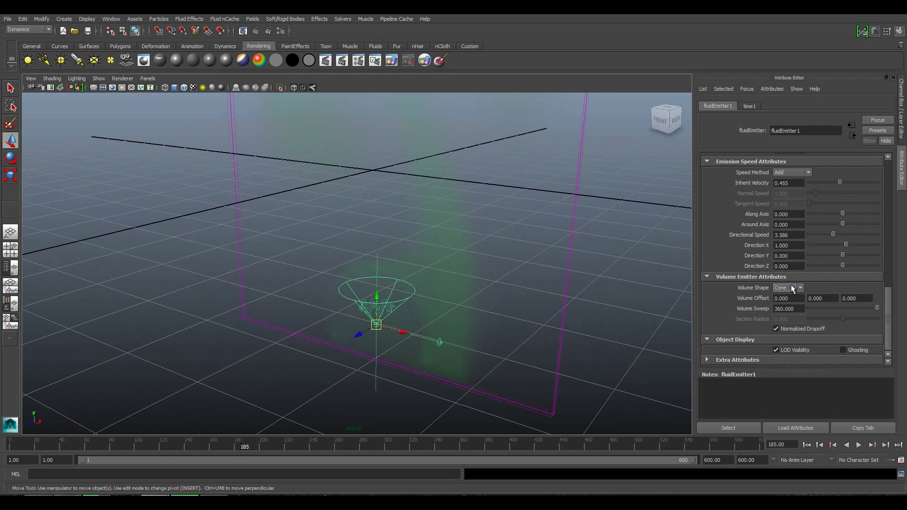
{"action": "left_click", "coordinate": [793, 288]}
{"action": "left_click", "coordinate": [792, 318]}
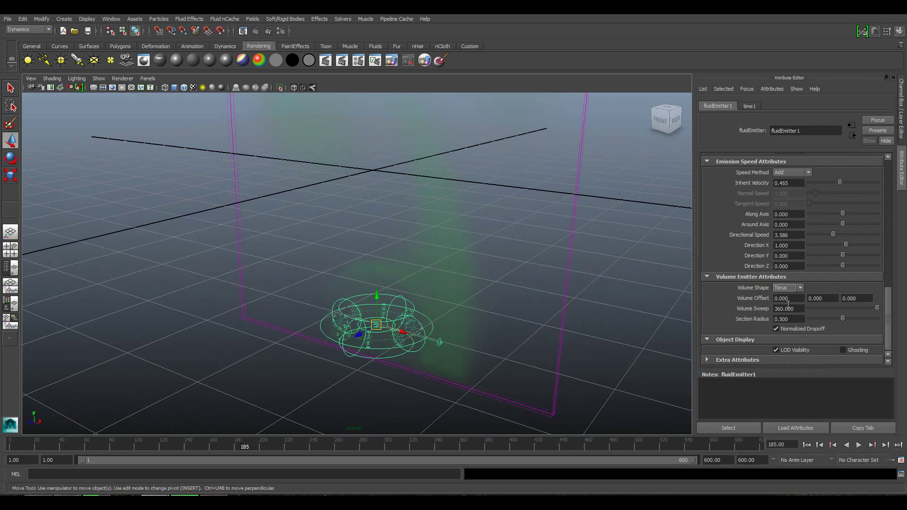
{"action": "left_click", "coordinate": [784, 288]}
{"action": "left_click", "coordinate": [786, 296]}
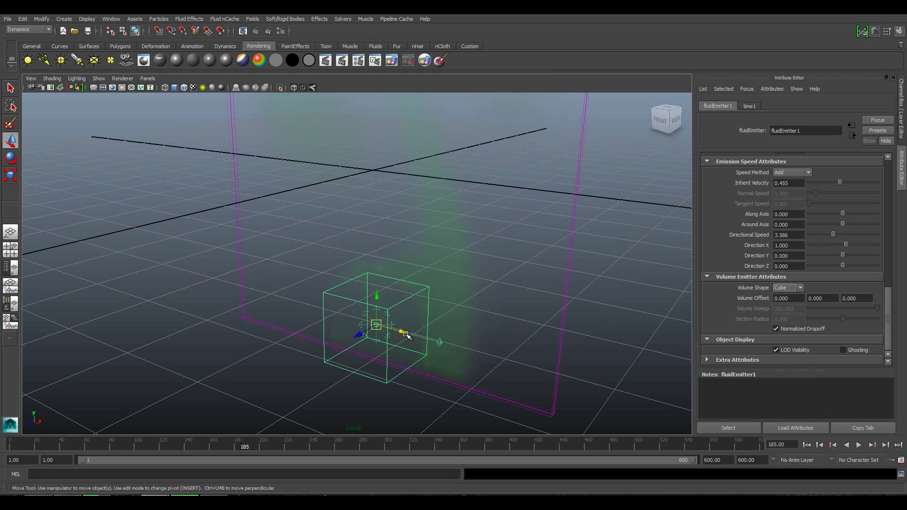
Step: Try the emitter's Volume Offset Y at 1, then reset it to 0
{"action": "left_click_drag", "start_coordinate": [483, 297], "coordinate": [550, 281], "text": "alt"}
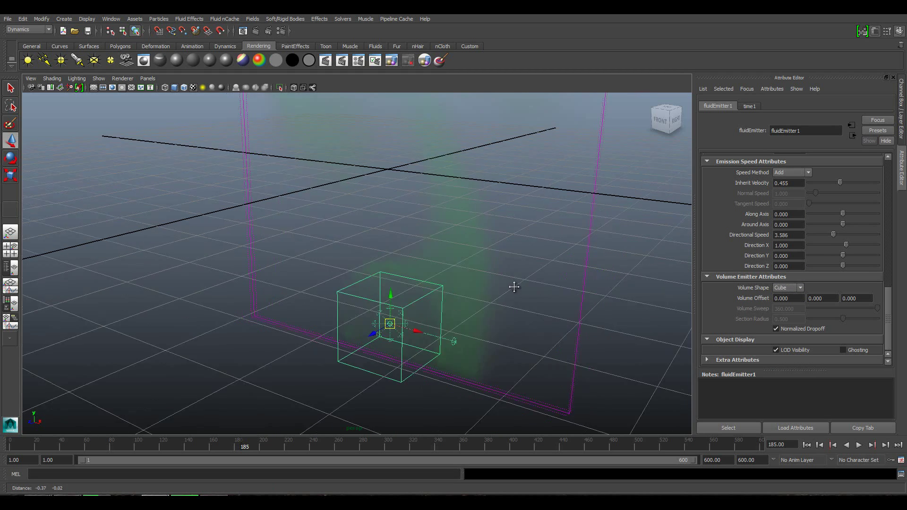
{"action": "left_click_drag", "start_coordinate": [835, 297], "coordinate": [813, 298]}
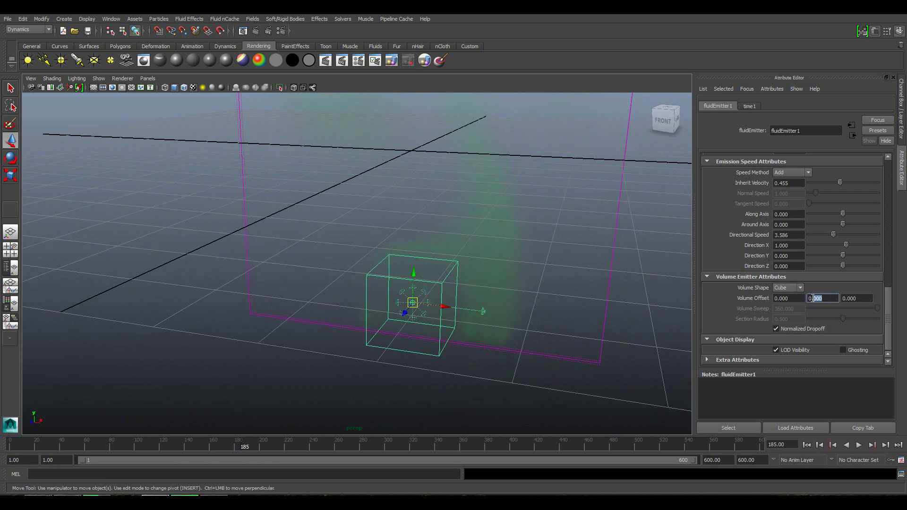
{"action": "type", "text": "1"}
{"action": "key", "text": "Return"}
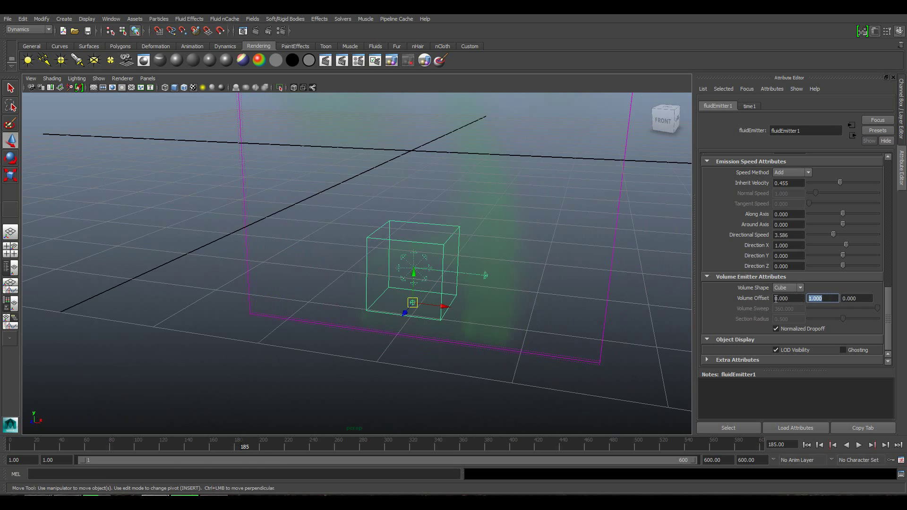
{"action": "type", "text": "0"}
{"action": "key", "text": "Return"}
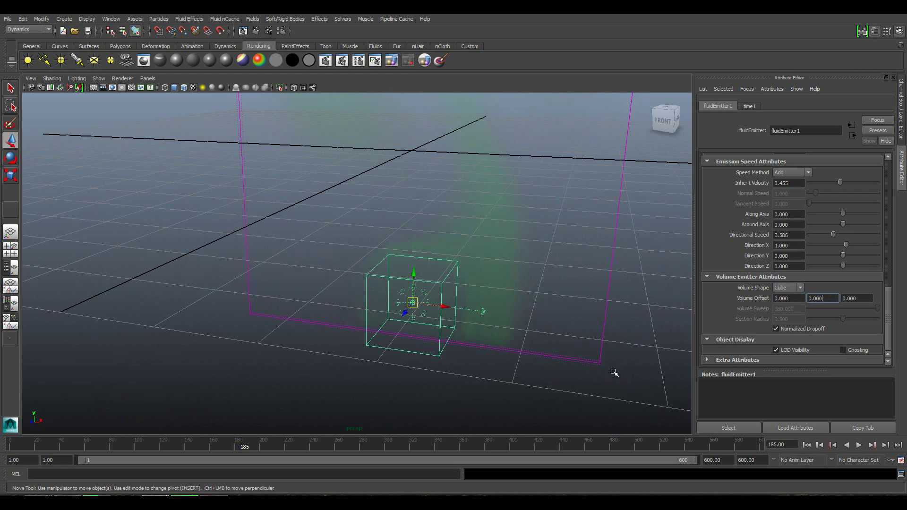
Step: Reselect only the cube volume emitter, leaving the fluid container deselected
{"action": "left_click", "coordinate": [462, 296]}
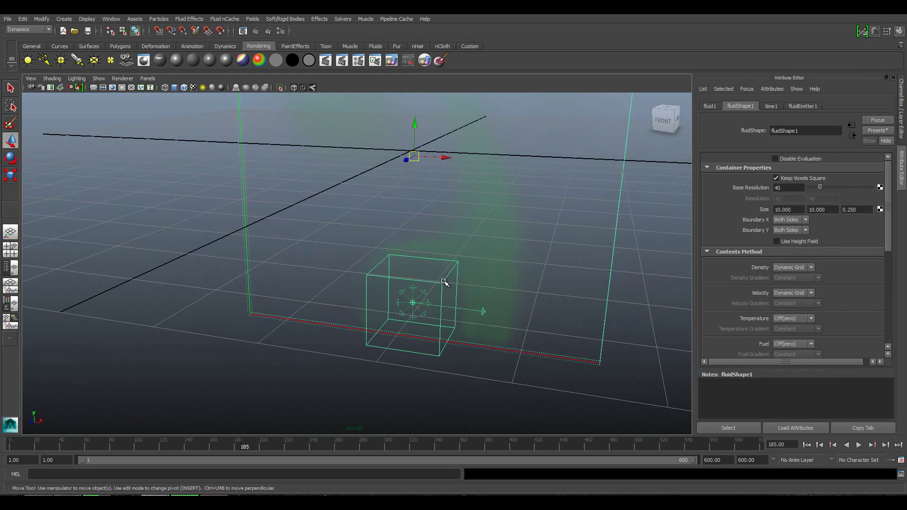
{"action": "left_click", "coordinate": [484, 294]}
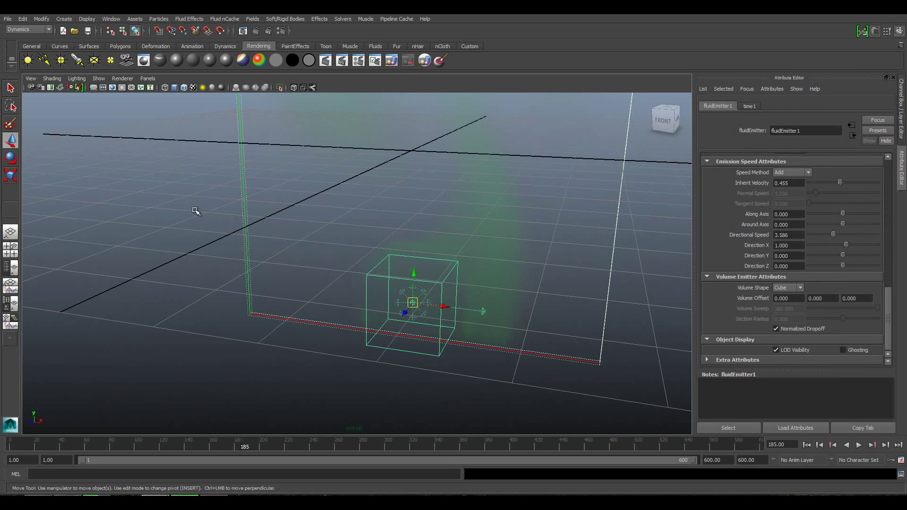
{"action": "left_click", "coordinate": [273, 316], "text": "ctrl"}
Step: Scale the emitter cube to about 4.355 along X and replay the simulation to frame 210
{"action": "key", "text": "r"}
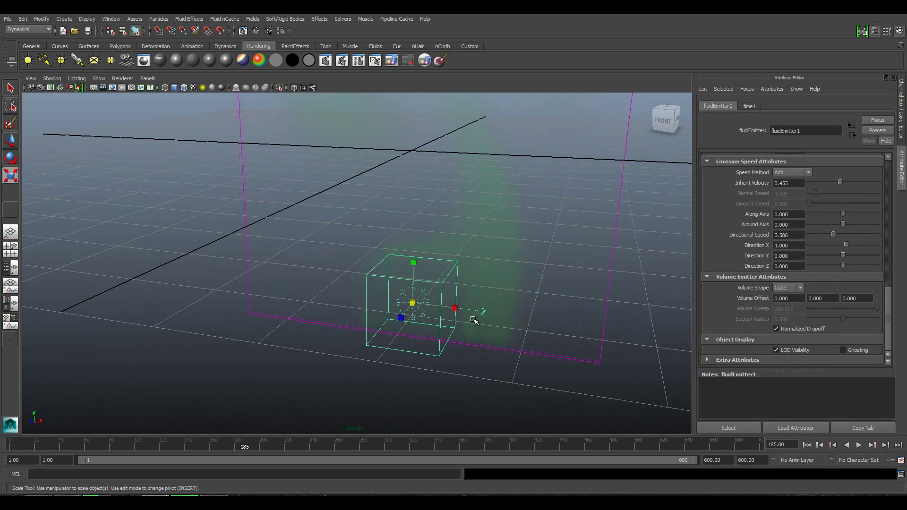
{"action": "left_click_drag", "start_coordinate": [456, 308], "coordinate": [627, 311]}
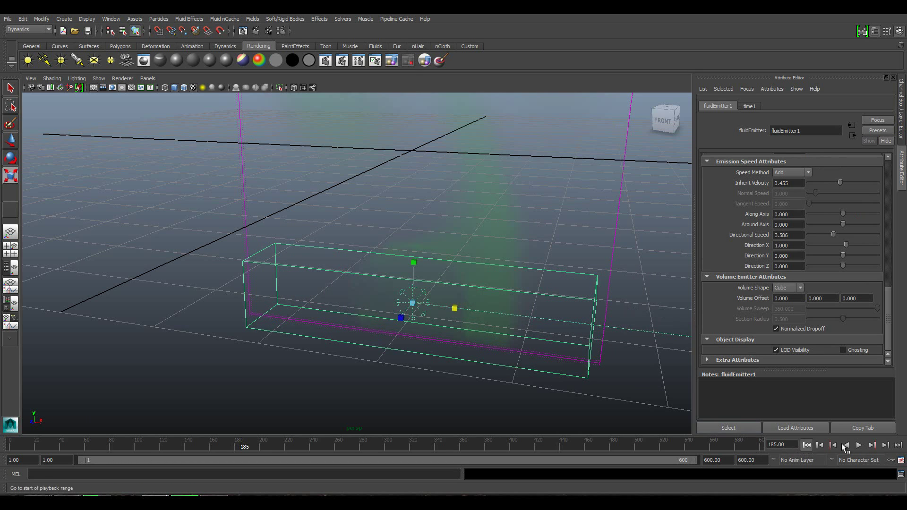
{"action": "left_click", "coordinate": [806, 444]}
{"action": "left_click", "coordinate": [858, 444]}
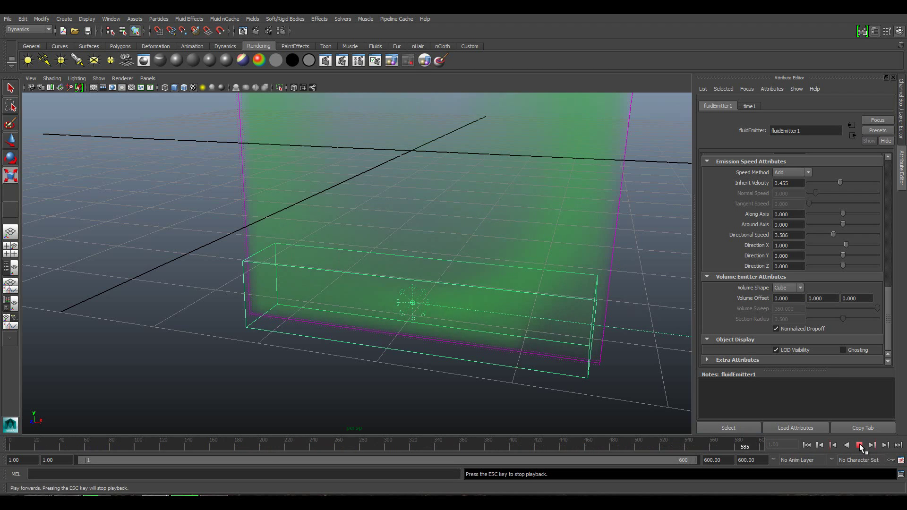
{"action": "left_click", "coordinate": [860, 445]}
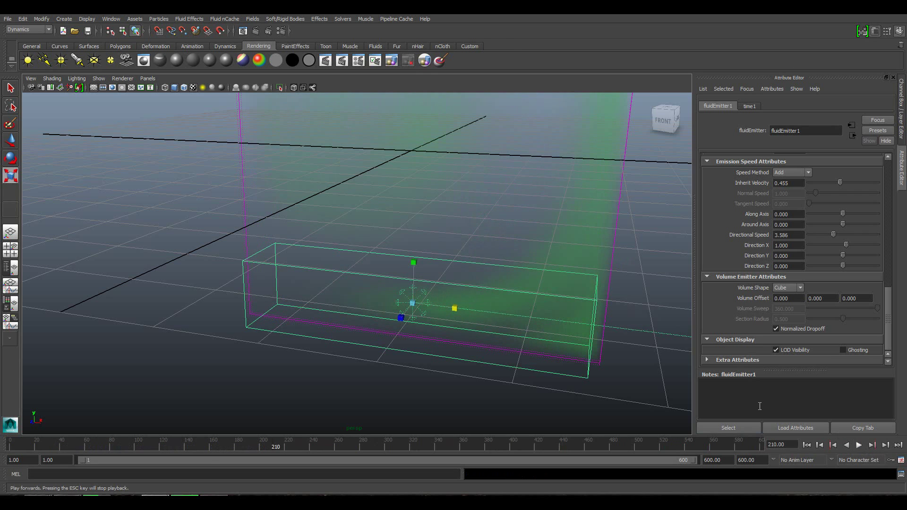
Step: Show the fluid container's Dynamic Simulation settings (gravity, viscosity, friction, solver) and start playback
{"action": "left_click_drag", "start_coordinate": [605, 214], "coordinate": [633, 251]}
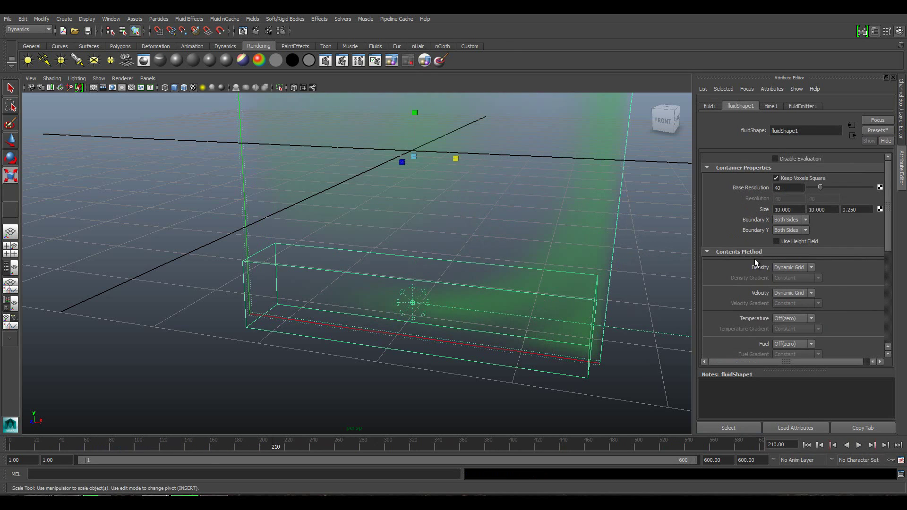
{"action": "scroll", "coordinate": [779, 296], "scroll_direction": "down", "scroll_amount": 10}
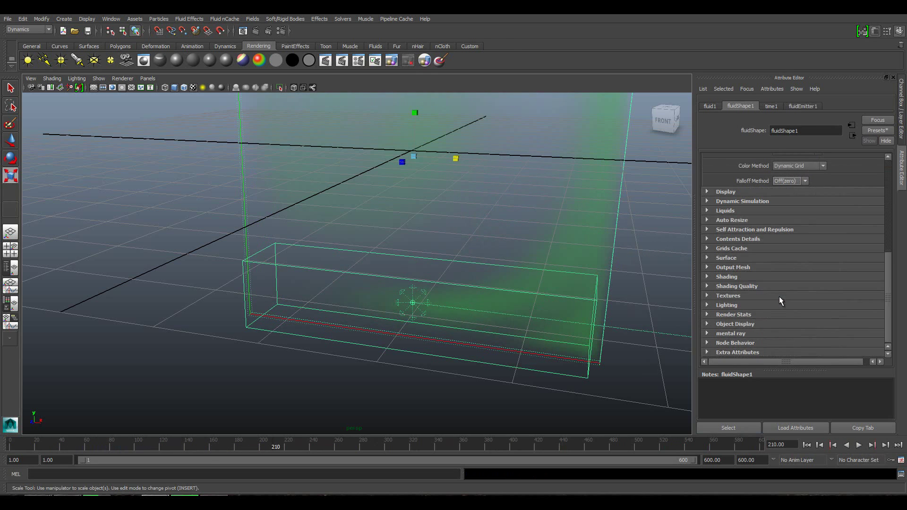
{"action": "left_click", "coordinate": [707, 201]}
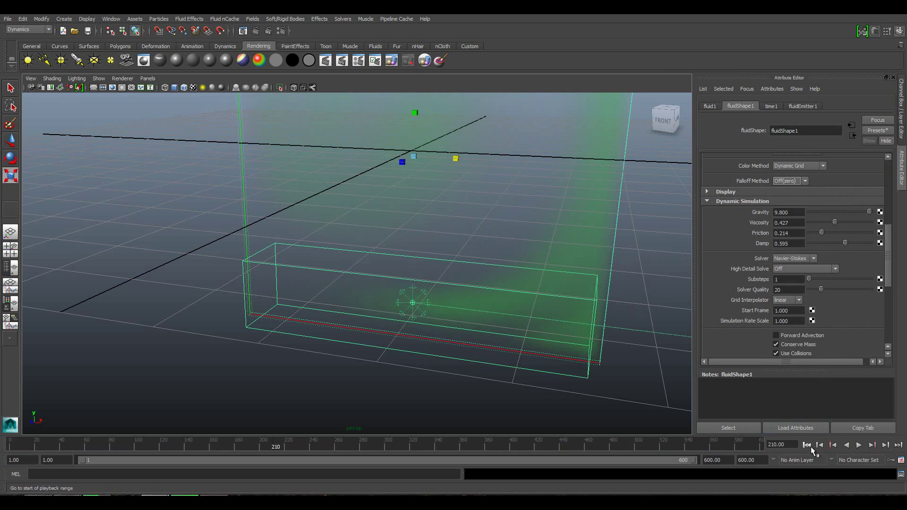
{"action": "left_click", "coordinate": [858, 445]}
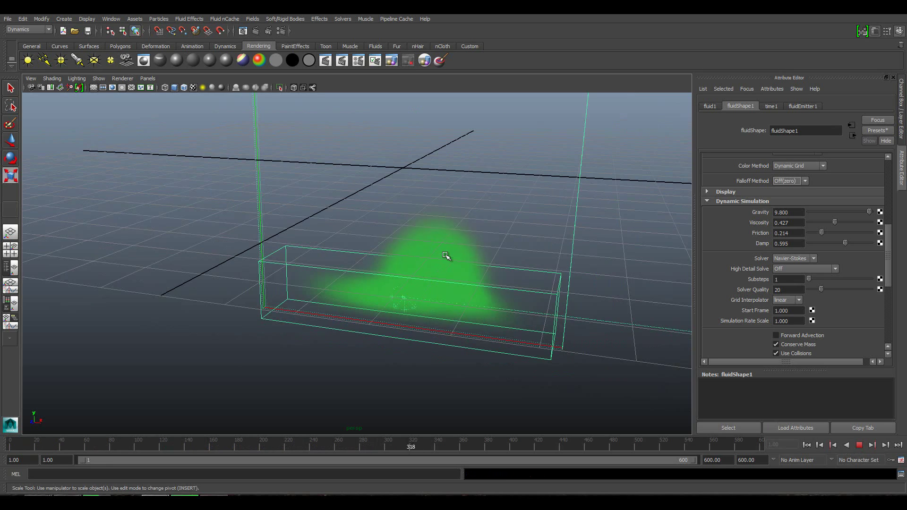
Step: Watch the green smoke from several angles with the container framed, stopping at frame 109
{"action": "mouse_move", "coordinate": [556, 186]}
{"action": "left_mouse_down", "text": "alt"}
{"action": "mouse_move", "coordinate": [458, 236]}
{"action": "mouse_move", "coordinate": [427, 229]}
{"action": "mouse_move", "coordinate": [490, 263]}
{"action": "mouse_move", "coordinate": [452, 252]}
{"action": "mouse_move", "coordinate": [463, 251]}
{"action": "left_mouse_up", "text": "alt"}
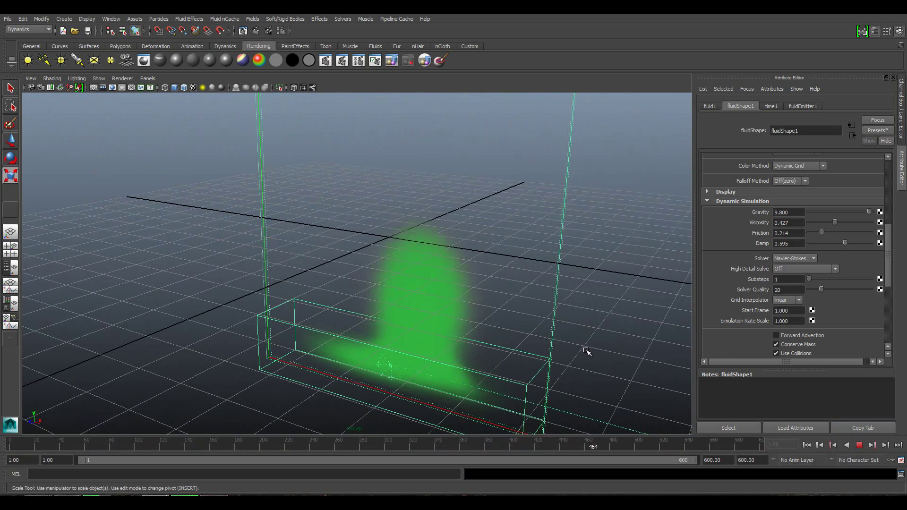
{"action": "key", "text": "f"}
{"action": "mouse_move", "coordinate": [321, 252]}
{"action": "left_mouse_down", "text": "alt"}
{"action": "mouse_move", "coordinate": [312, 265]}
{"action": "mouse_move", "coordinate": [377, 287]}
{"action": "mouse_move", "coordinate": [365, 281]}
{"action": "mouse_move", "coordinate": [493, 300]}
{"action": "left_mouse_up", "text": "alt"}
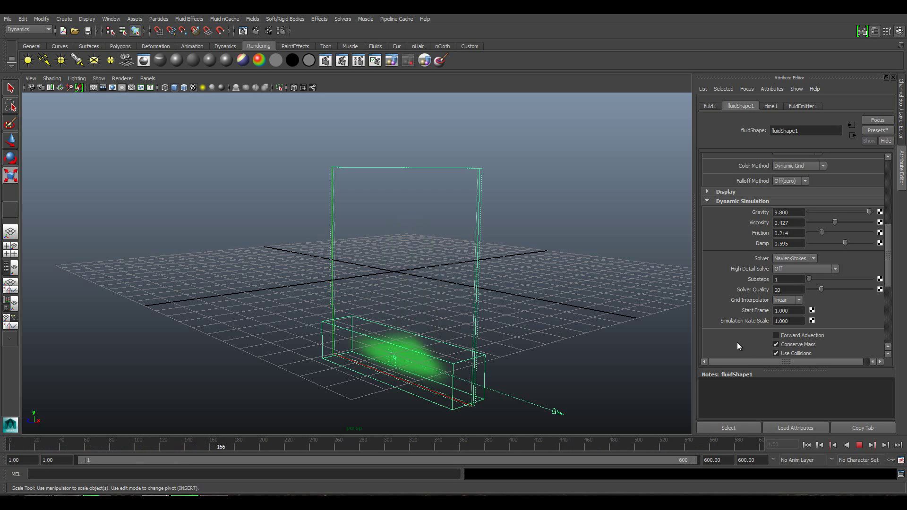
{"action": "left_click", "coordinate": [859, 446]}
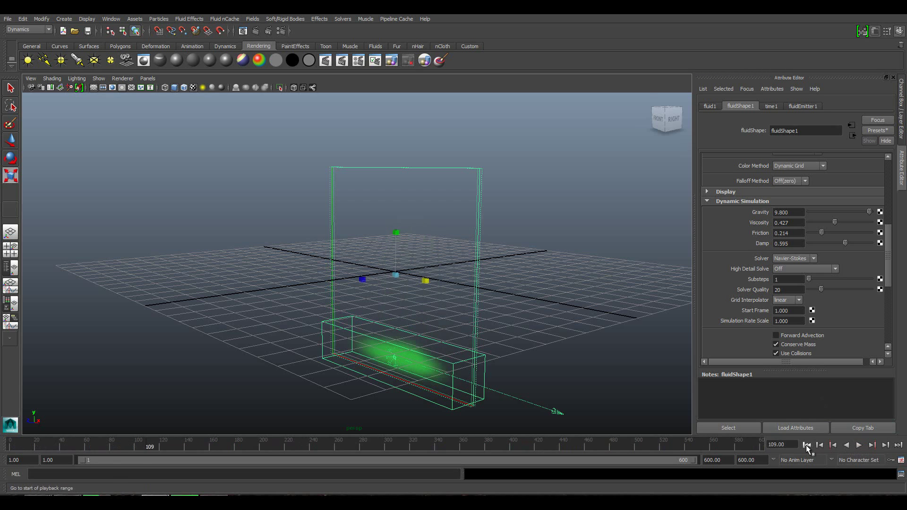
Step: Rewind to frame 1 and zoom in to an eye-level view of the empty container
{"action": "left_click", "coordinate": [806, 445]}
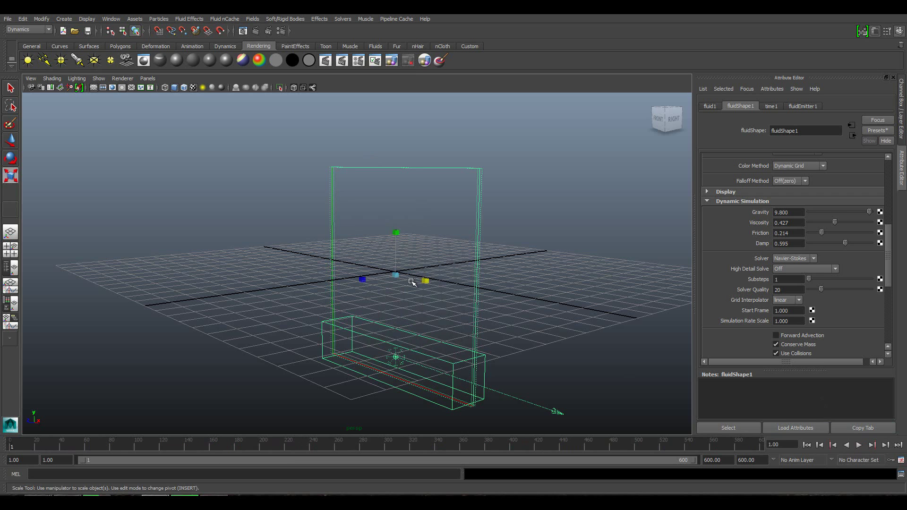
{"action": "scroll", "coordinate": [403, 322], "scroll_direction": "up", "scroll_amount": 2}
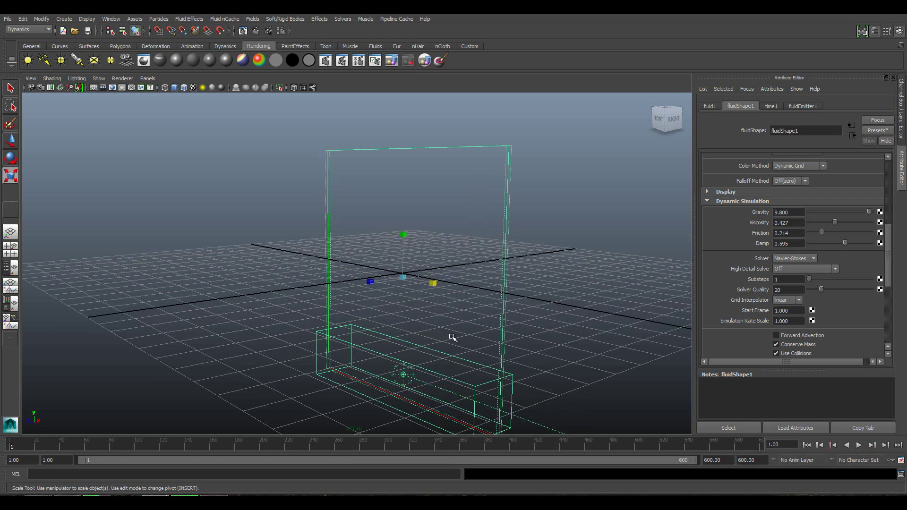
{"action": "mouse_move", "coordinate": [451, 336]}
{"action": "left_mouse_down", "text": "alt"}
{"action": "mouse_move", "coordinate": [431, 307]}
{"action": "mouse_move", "coordinate": [443, 304]}
{"action": "mouse_move", "coordinate": [370, 296]}
{"action": "mouse_move", "coordinate": [400, 291]}
{"action": "mouse_move", "coordinate": [397, 284]}
{"action": "mouse_move", "coordinate": [384, 306]}
{"action": "mouse_move", "coordinate": [362, 279]}
{"action": "mouse_move", "coordinate": [376, 299]}
{"action": "mouse_move", "coordinate": [381, 283]}
{"action": "mouse_move", "coordinate": [373, 280]}
{"action": "mouse_move", "coordinate": [379, 287]}
{"action": "left_mouse_up", "text": "alt"}
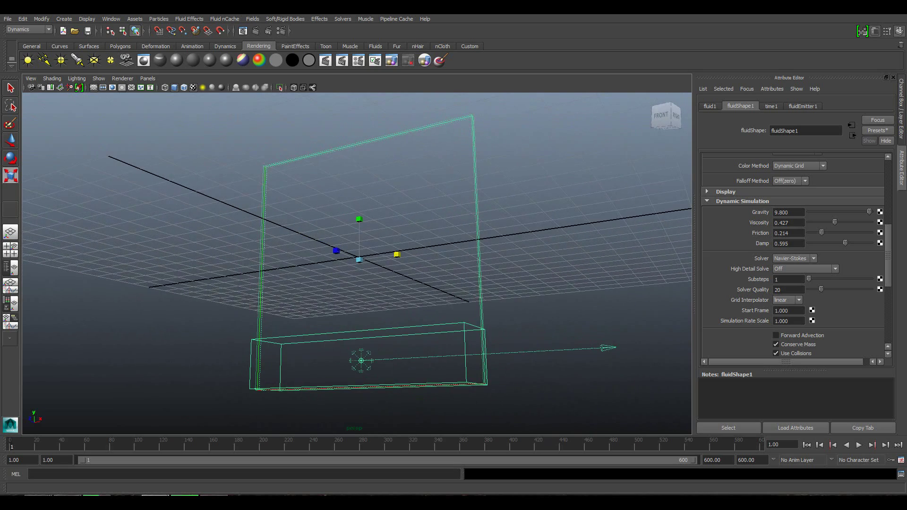
Step: Browse the Particles and Fluid Effects menus, then deselect everything and orbit the empty container
{"action": "left_click", "coordinate": [162, 21]}
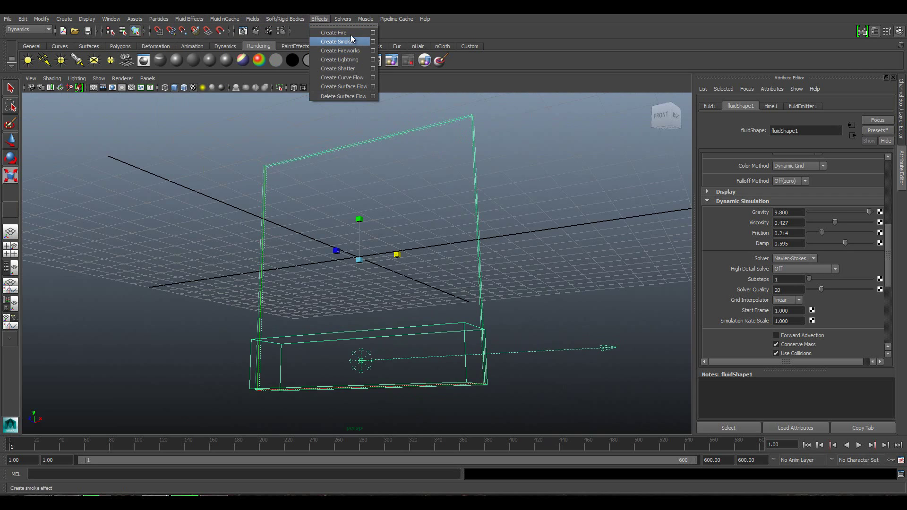
{"action": "left_click", "coordinate": [355, 69]}
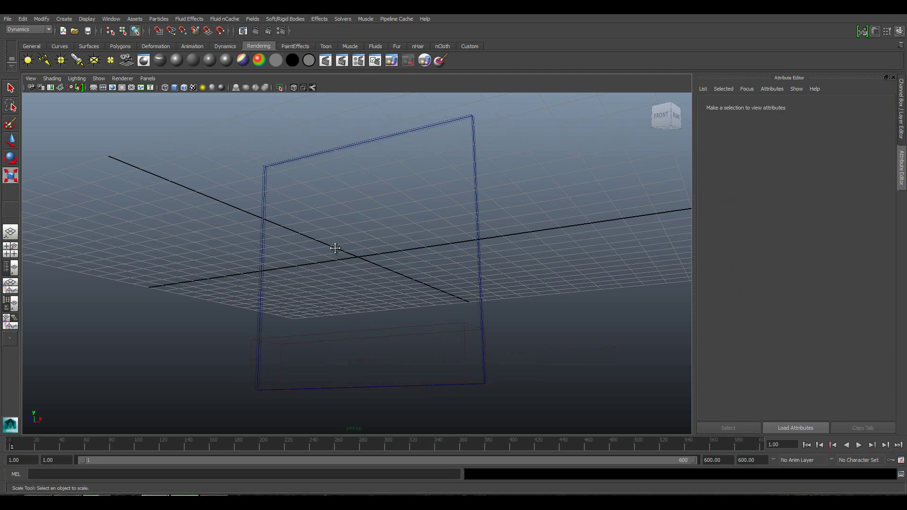
{"action": "mouse_move", "coordinate": [335, 248]}
{"action": "left_mouse_down", "text": "alt"}
{"action": "mouse_move", "coordinate": [348, 261]}
{"action": "mouse_move", "coordinate": [355, 229]}
{"action": "mouse_move", "coordinate": [333, 265]}
{"action": "mouse_move", "coordinate": [362, 293]}
{"action": "mouse_move", "coordinate": [330, 284]}
{"action": "mouse_move", "coordinate": [334, 269]}
{"action": "mouse_move", "coordinate": [362, 260]}
{"action": "mouse_move", "coordinate": [354, 259]}
{"action": "mouse_move", "coordinate": [372, 272]}
{"action": "left_mouse_up", "text": "alt"}
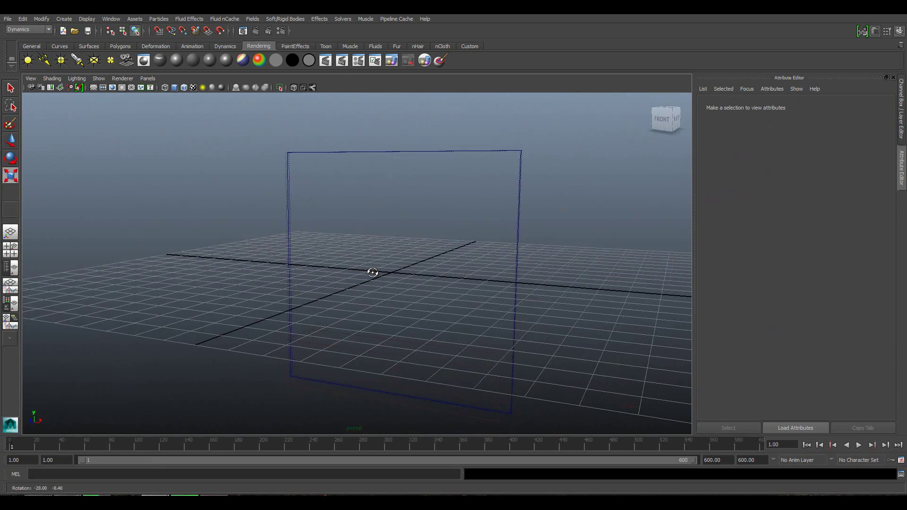